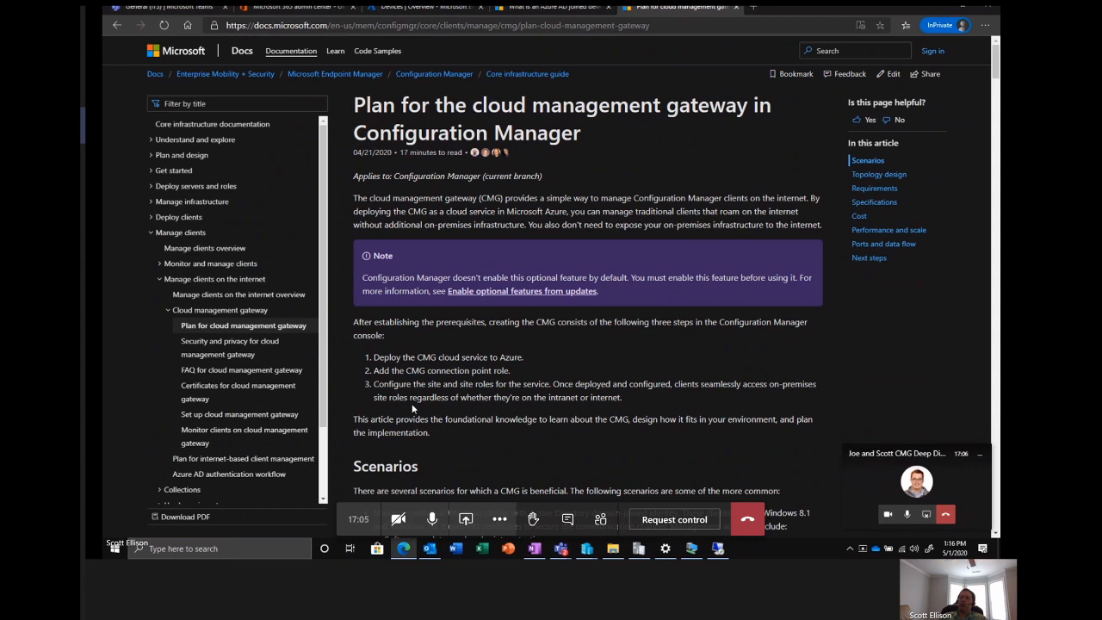
Read through the cloud management gateway planning article, covering its scenarios, supported-feature specifications and requirements.
scroll(411, 403, down, 3)
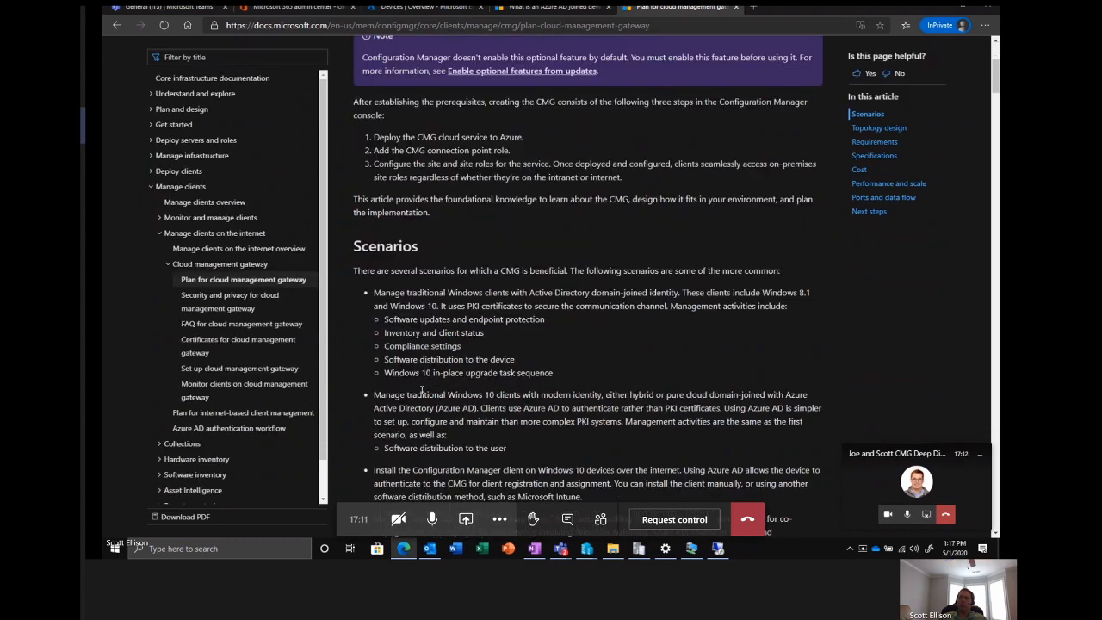
scroll(425, 372, up, 1)
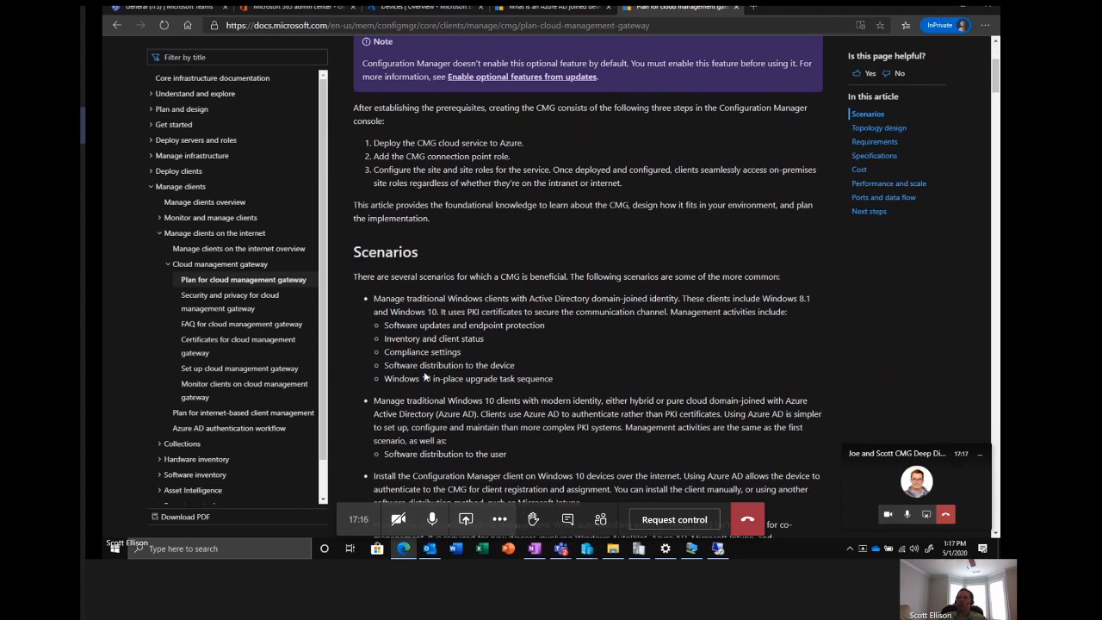
scroll(424, 376, up, 3)
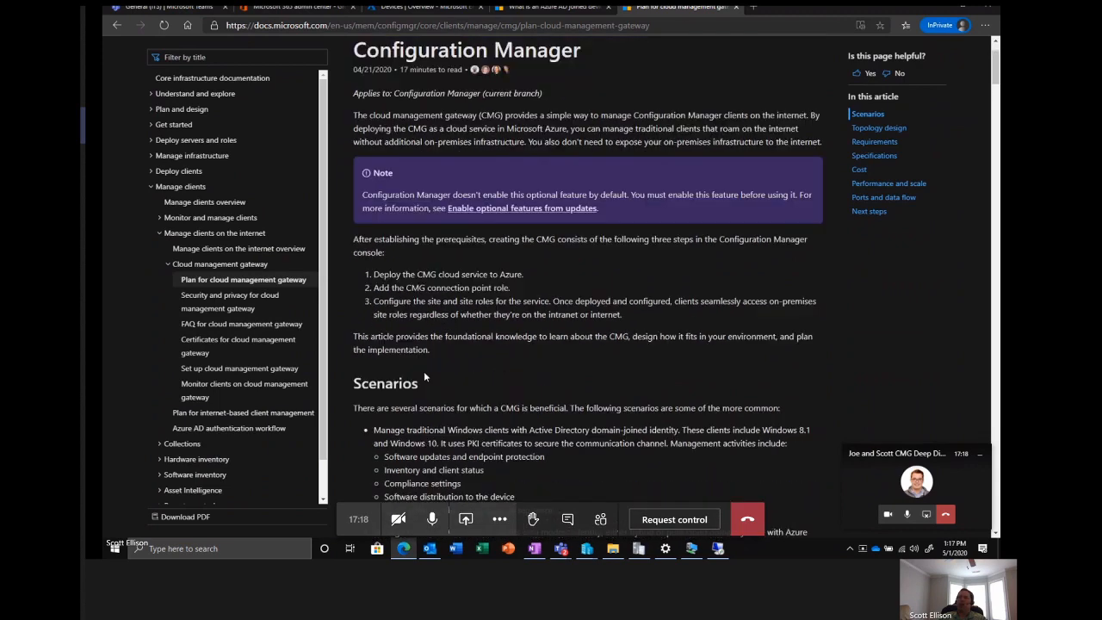
scroll(424, 375, up, 1)
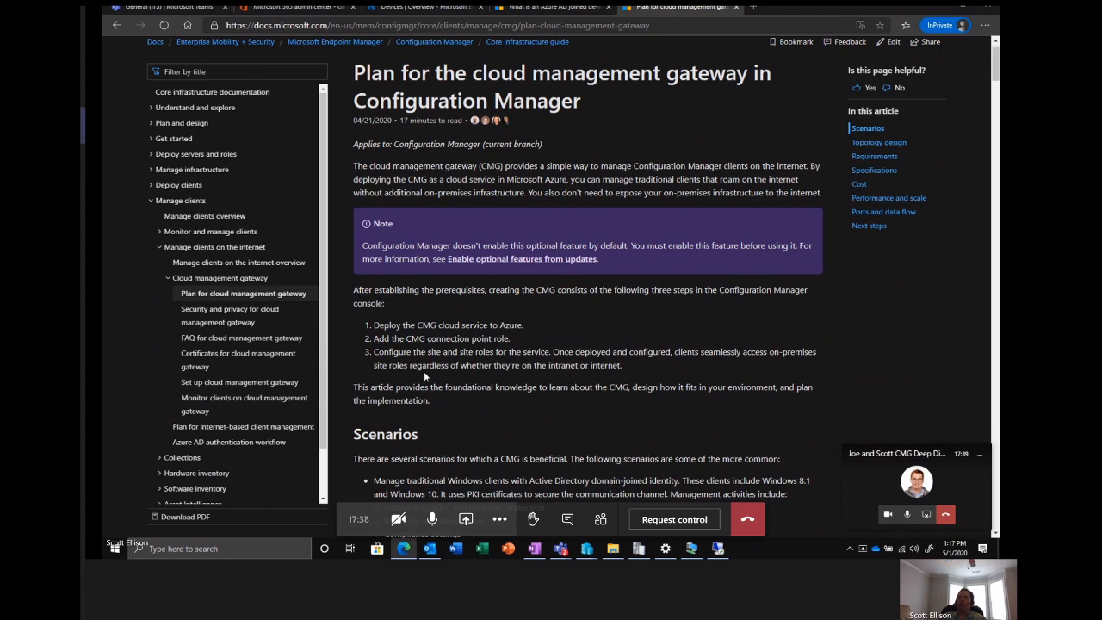
scroll(446, 348, down, 1)
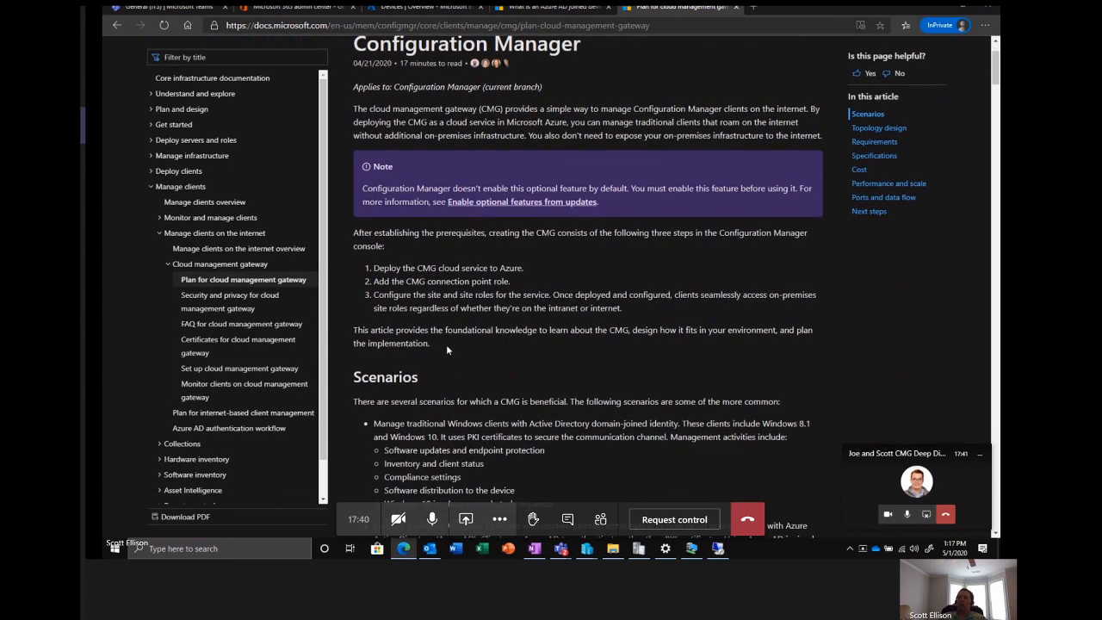
scroll(446, 349, down, 3)
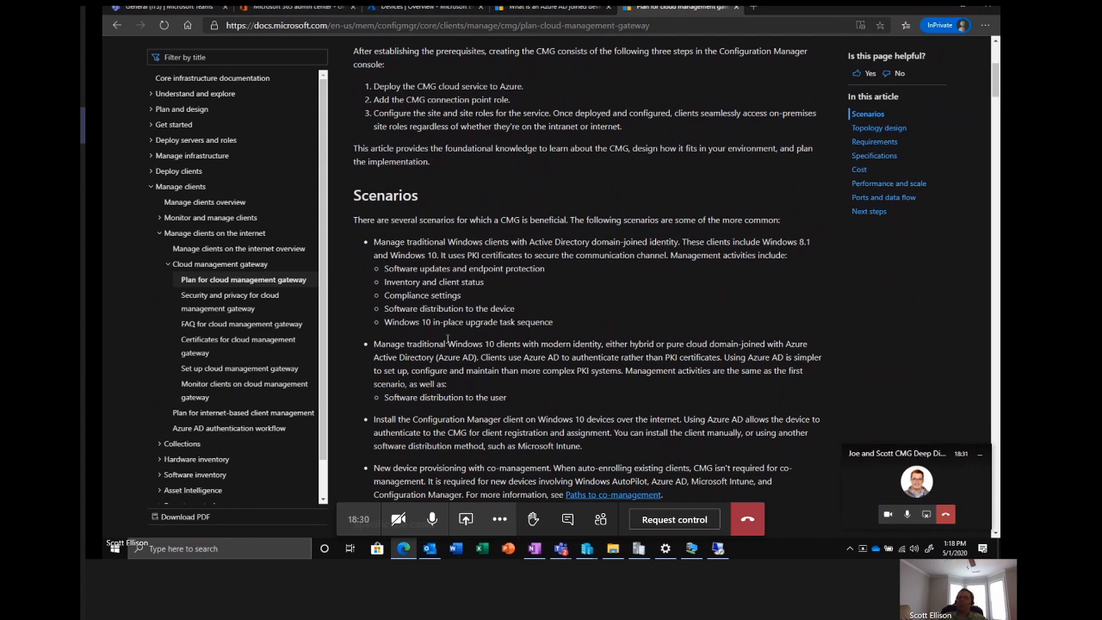
scroll(443, 319, down, 1)
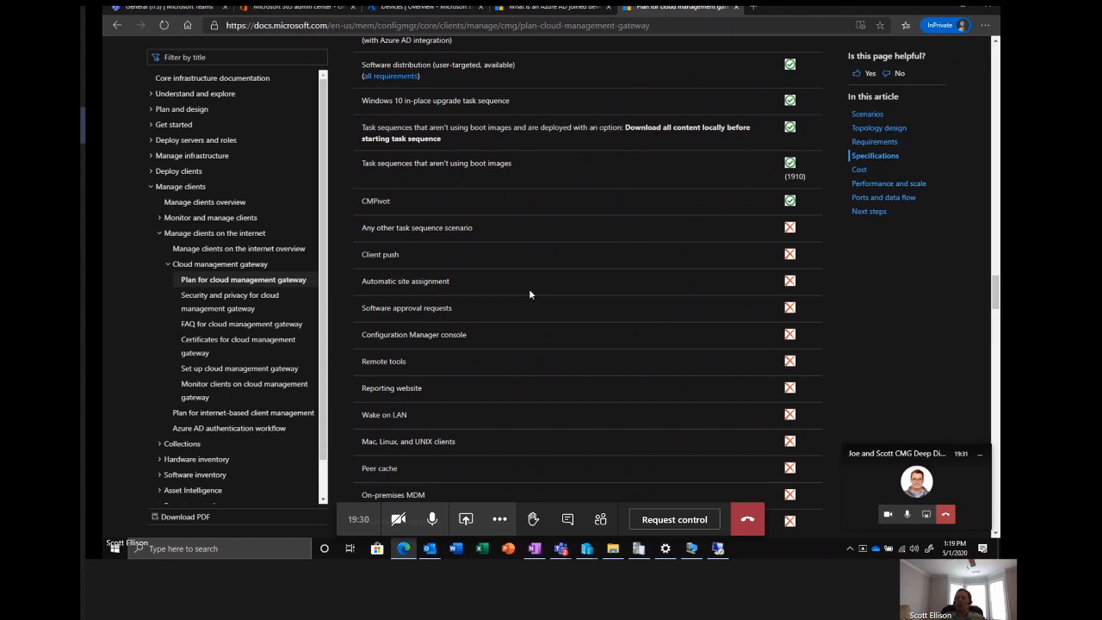
scroll(530, 294, down, 2)
scroll(529, 294, down, 4)
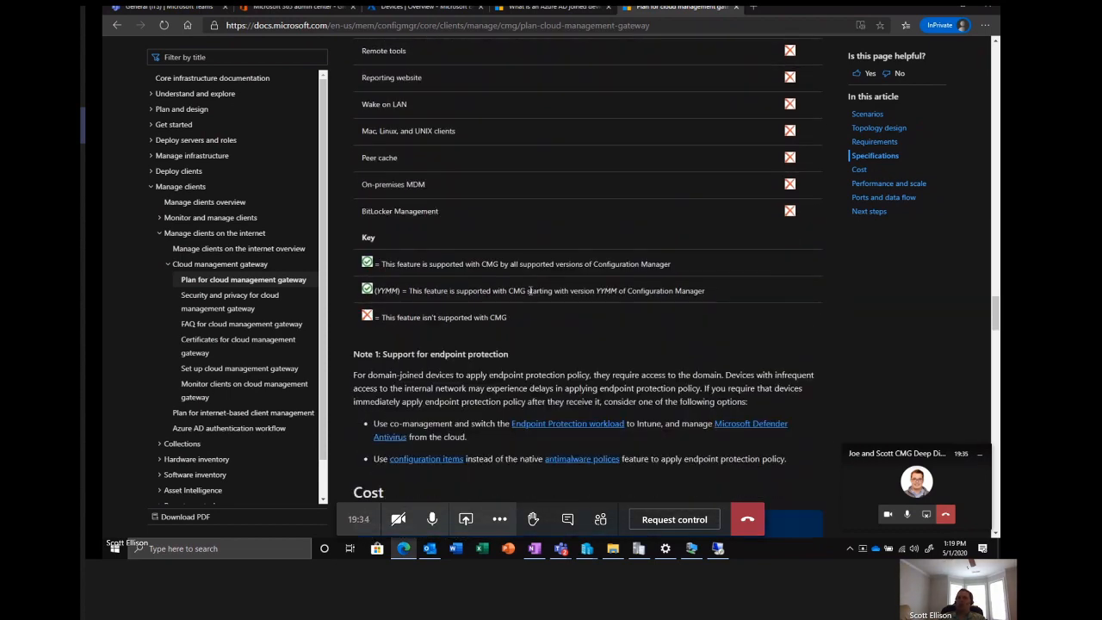
scroll(445, 361, up, 10)
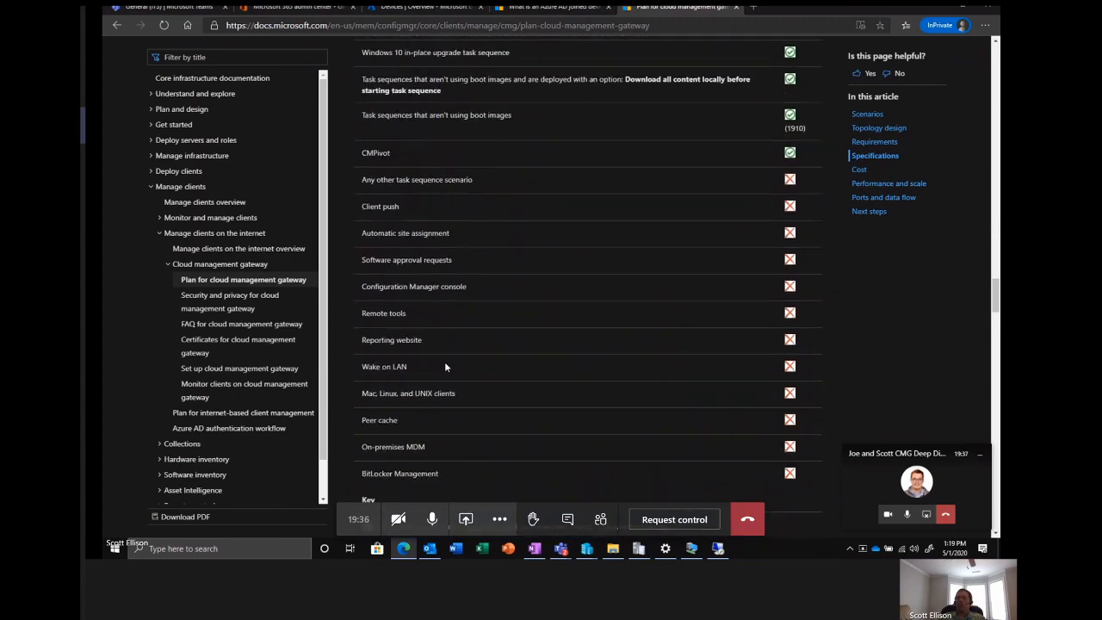
scroll(445, 366, up, 15)
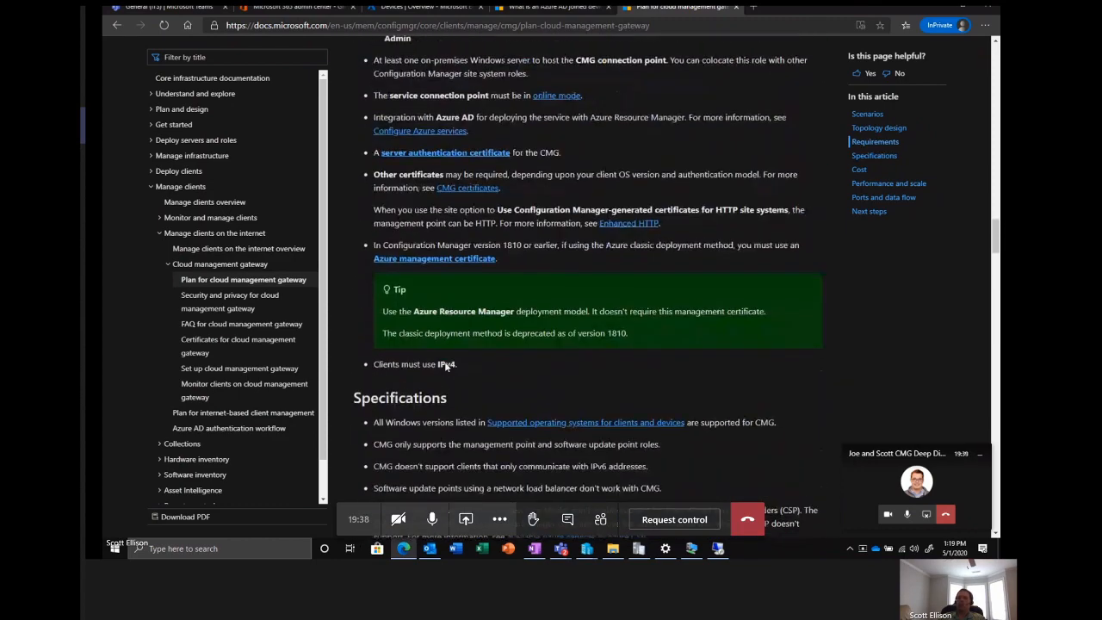
scroll(445, 366, up, 2)
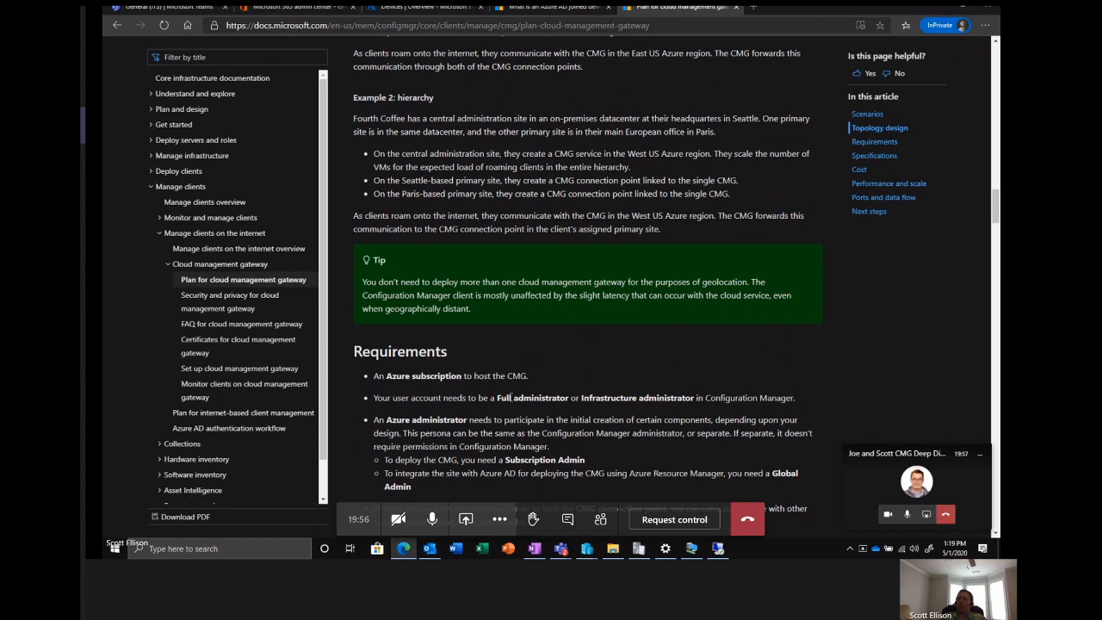
Switch to the Configuration Manager console and review the communication security settings in the Scholar Scout Primary Site's properties, leaving them unchanged.
click(719, 551)
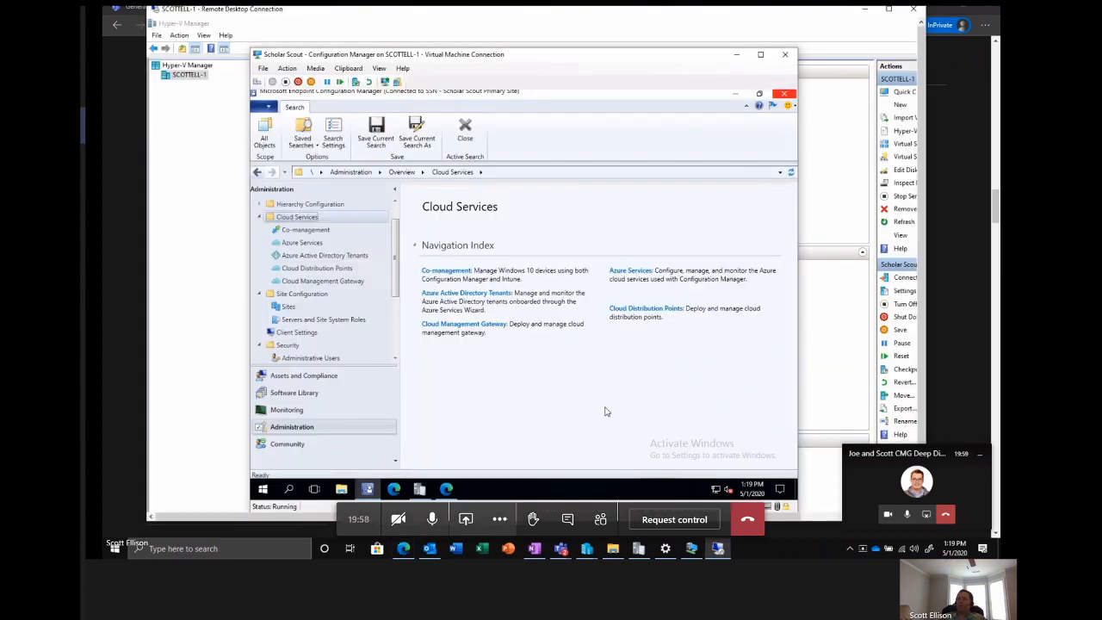
drag(436, 61, 445, 44)
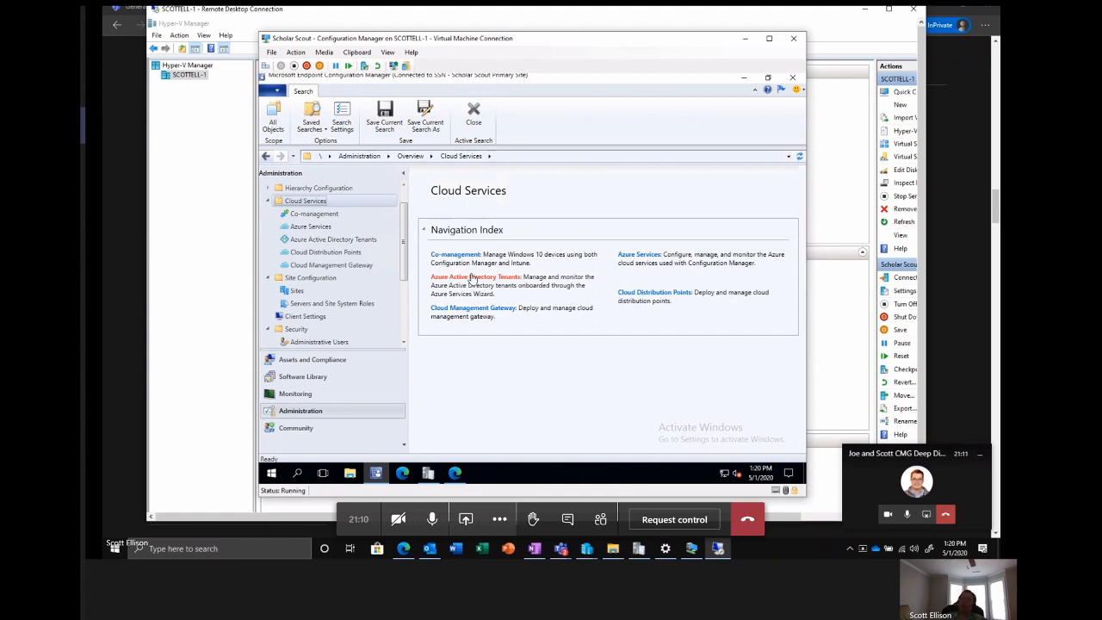
click(301, 294)
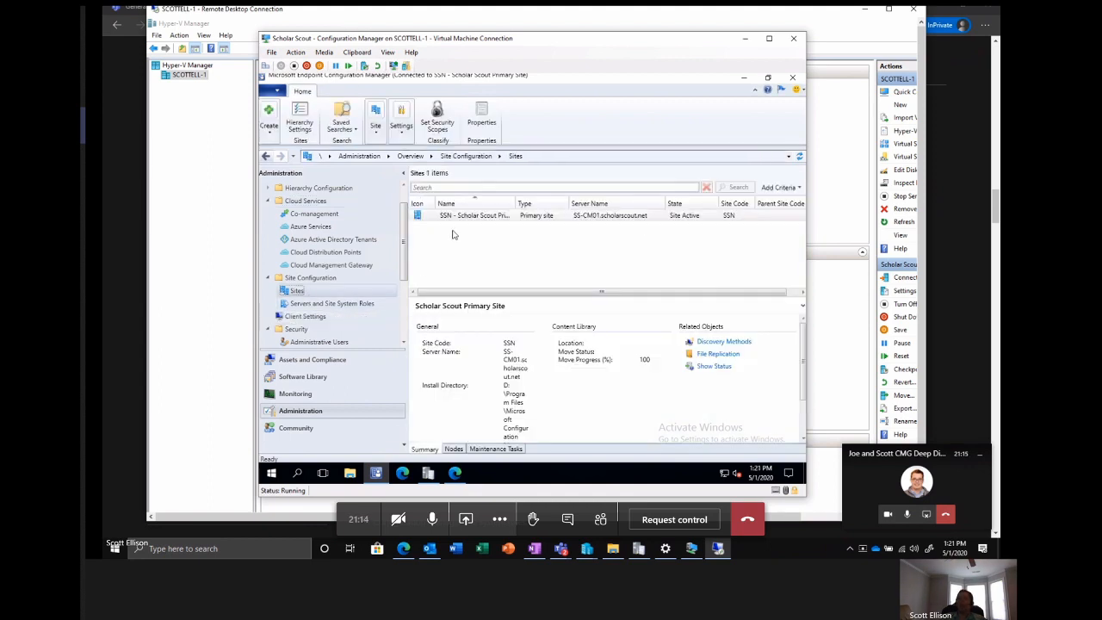
click(457, 218)
right_click(456, 213)
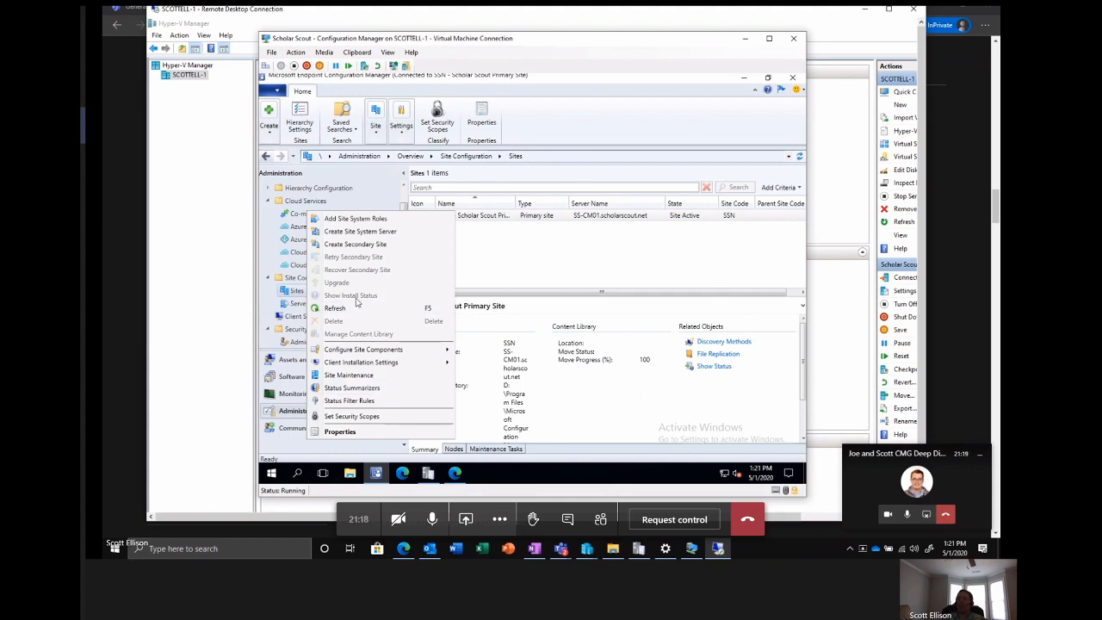
click(355, 435)
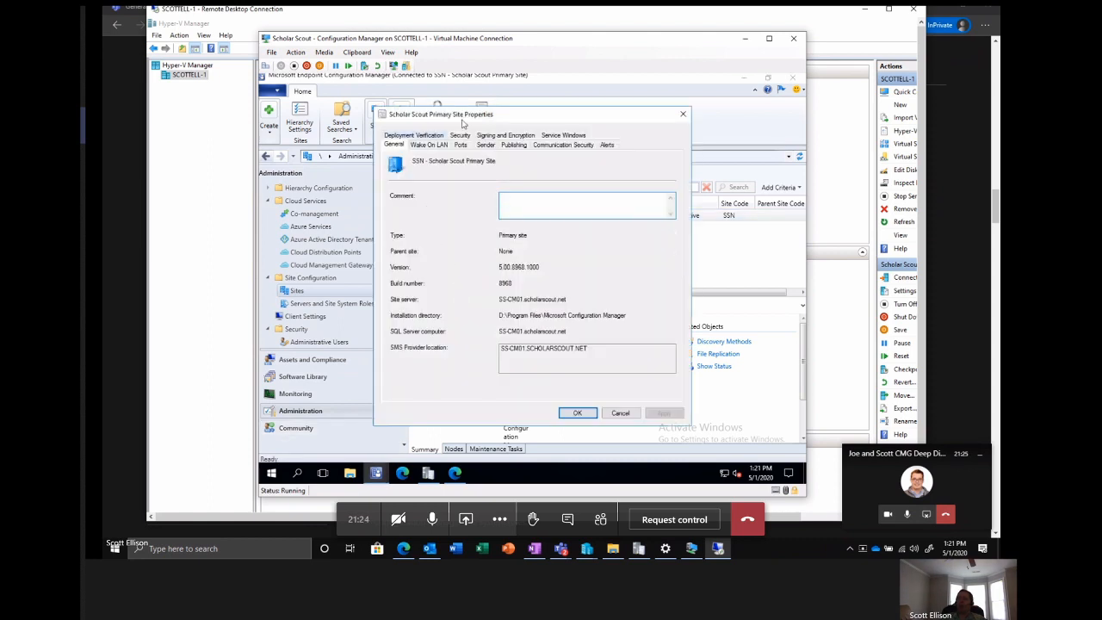
click(564, 145)
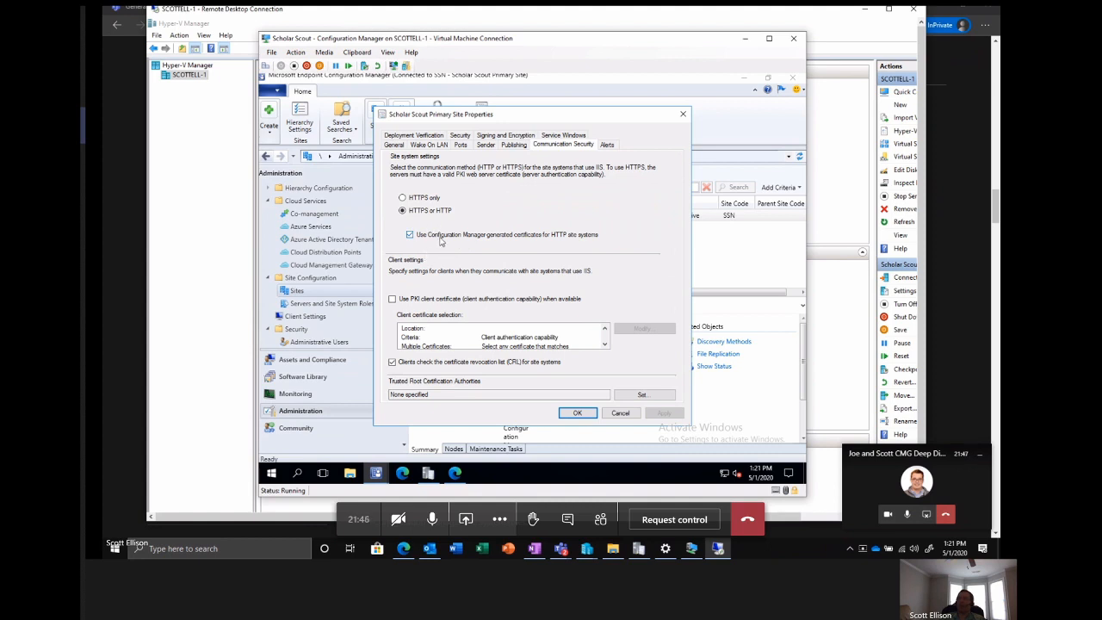
click(610, 415)
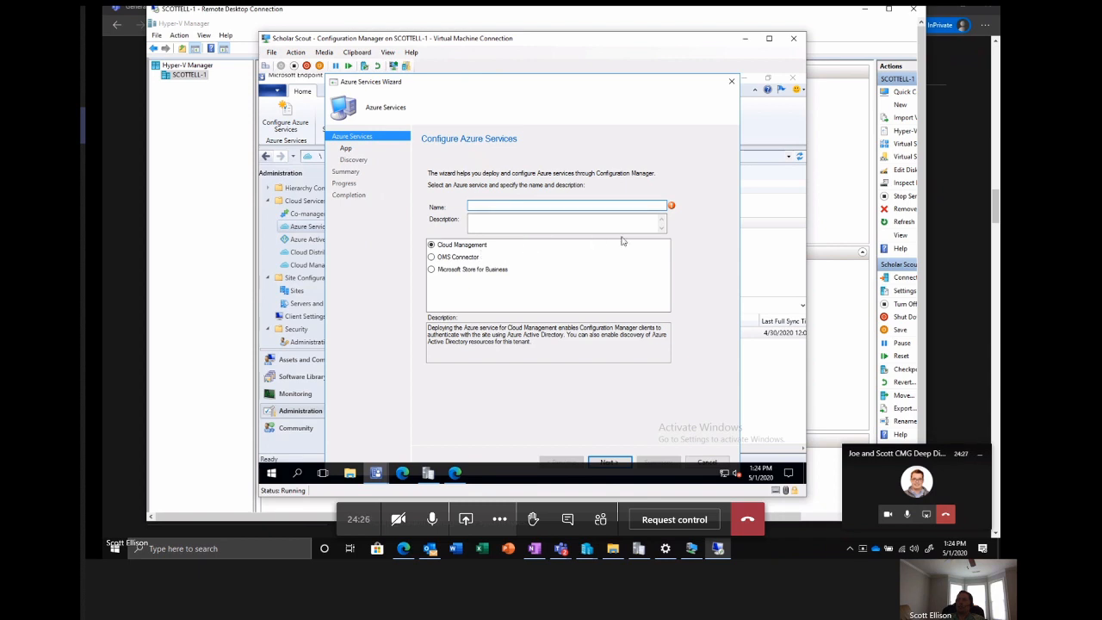
Exit the Azure Services Wizard and review the applications, discovery and collection synchronization settings of the Scholar Scout - Azure AD Discovery service.
click(731, 82)
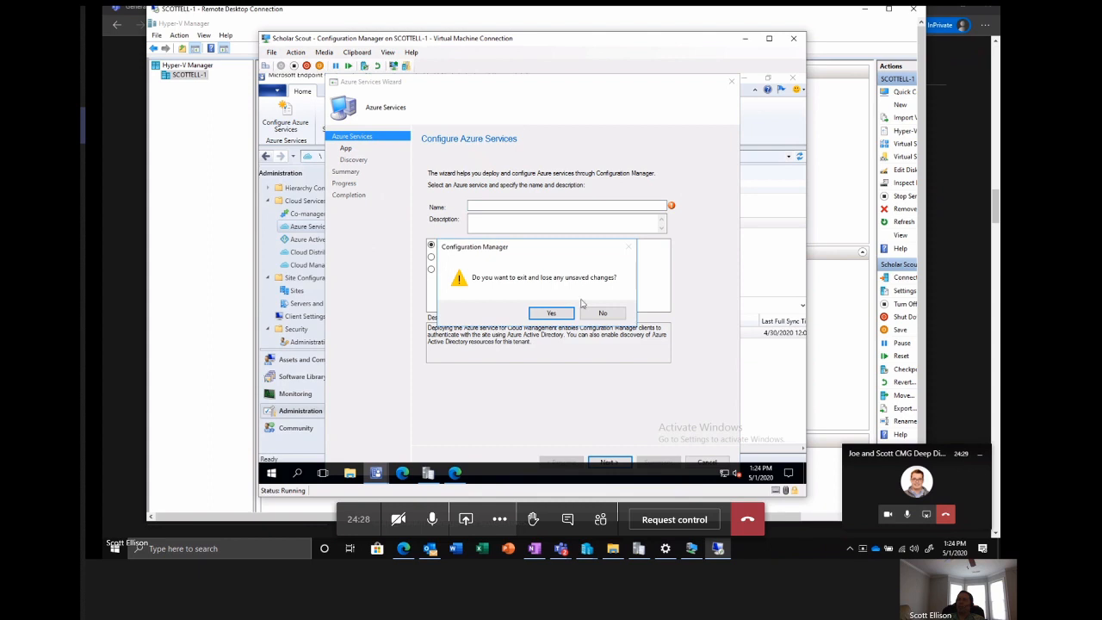
click(546, 314)
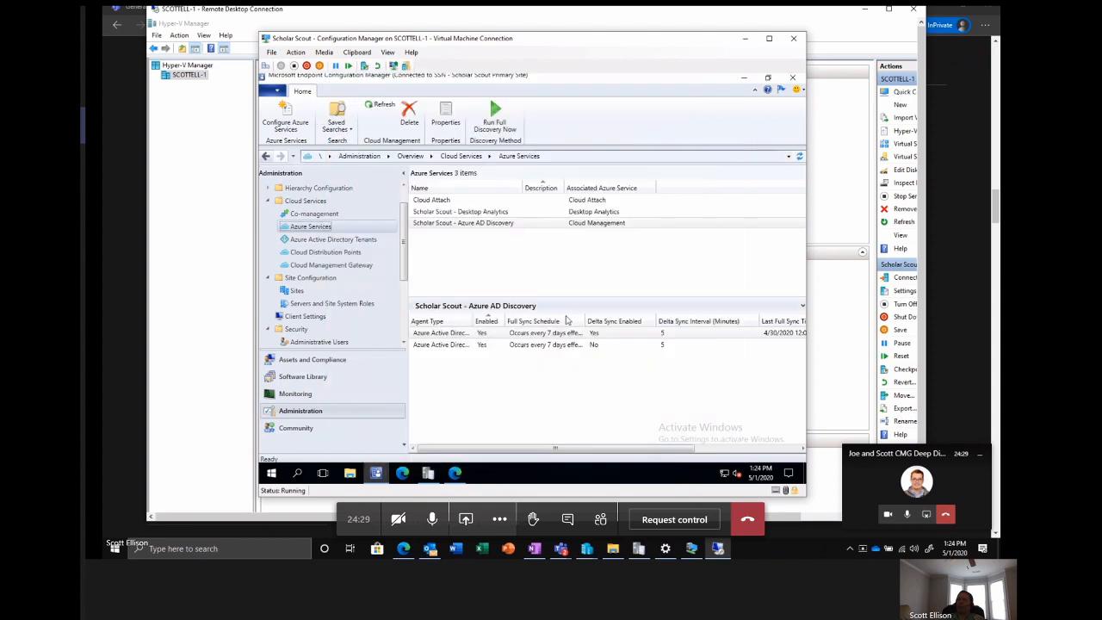
right_click(463, 223)
click(428, 255)
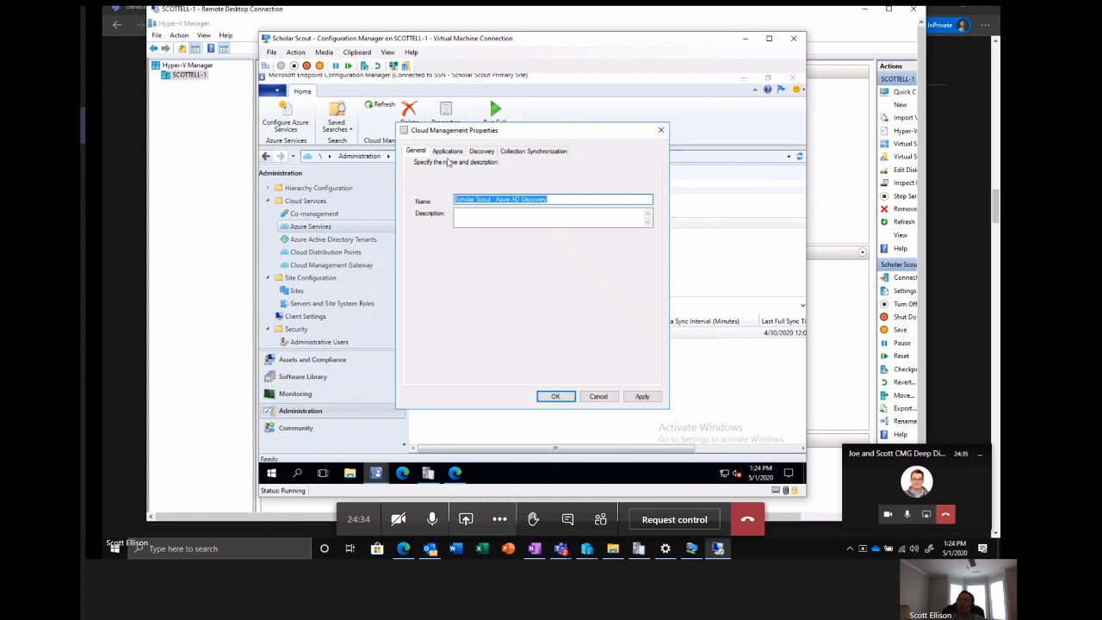
click(447, 152)
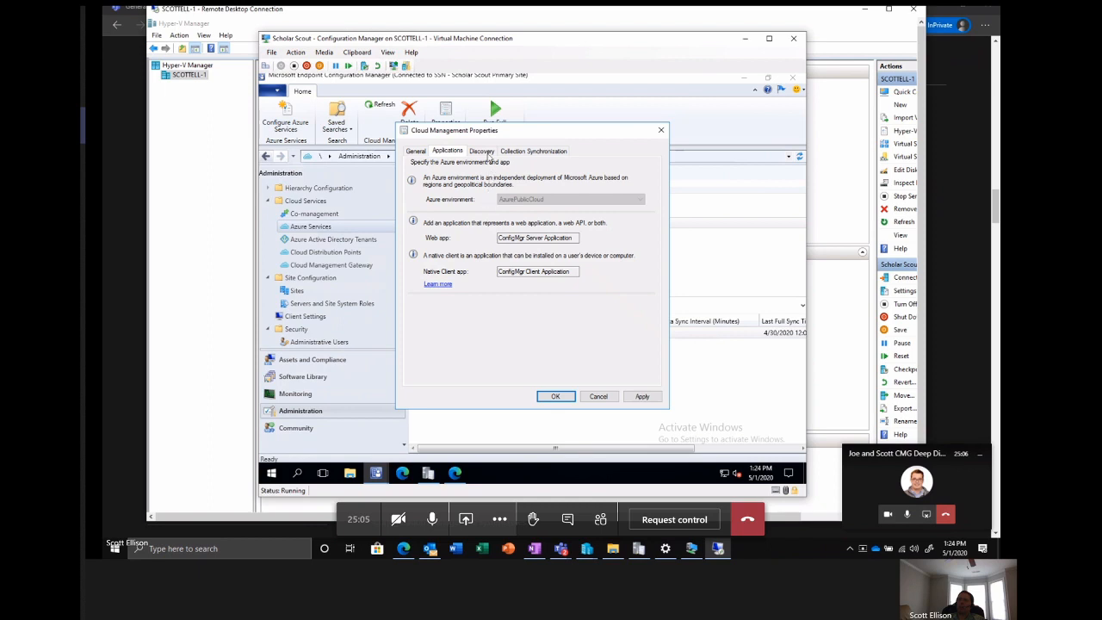
click(482, 152)
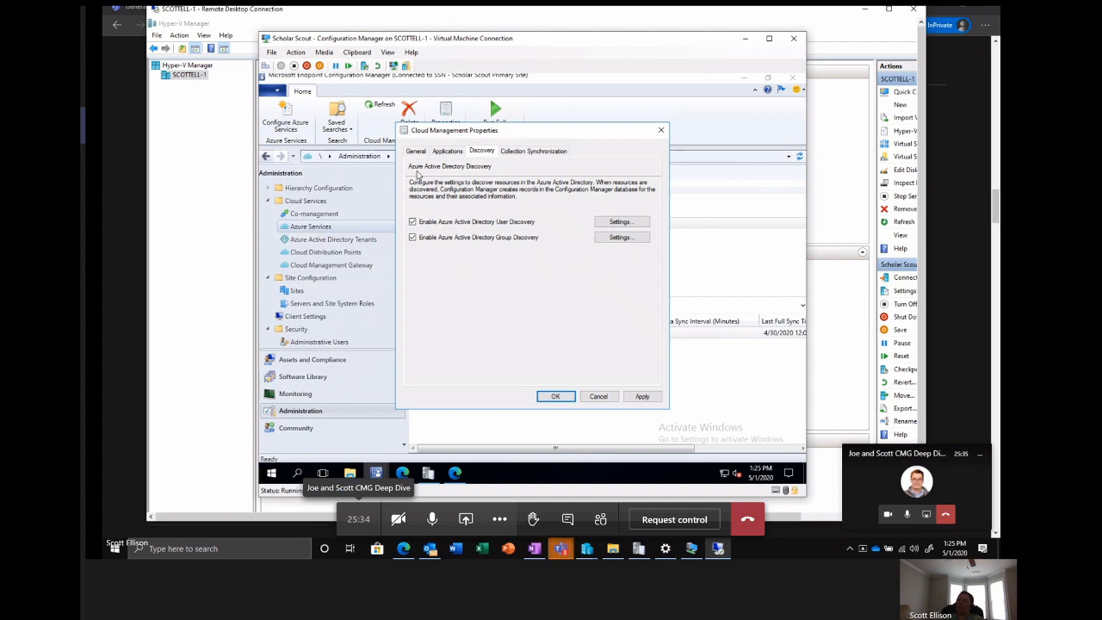
click(527, 152)
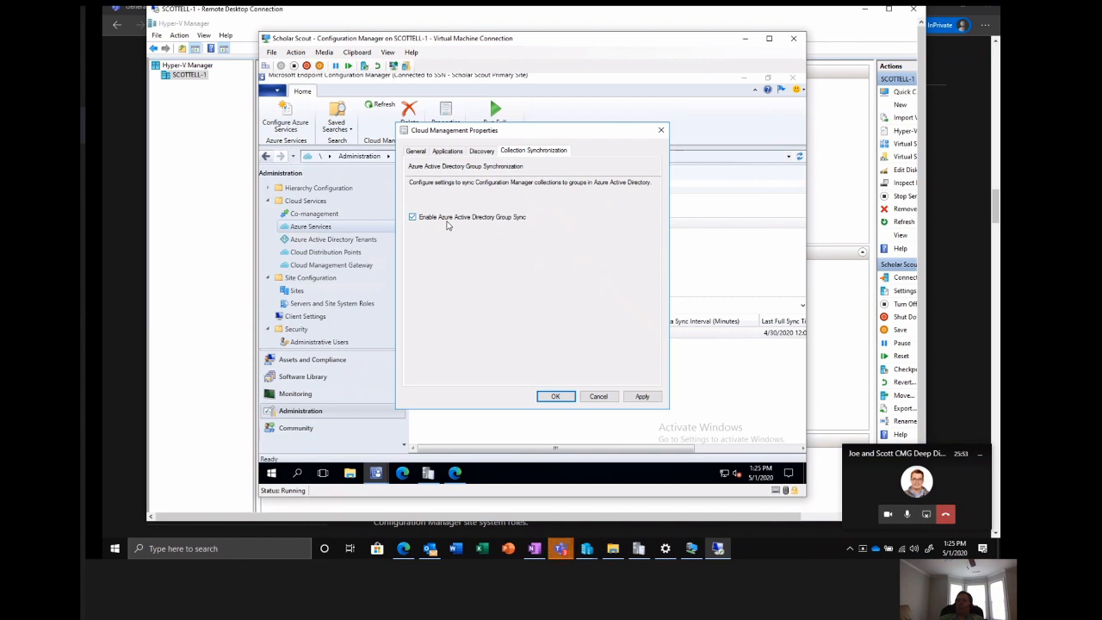
click(601, 399)
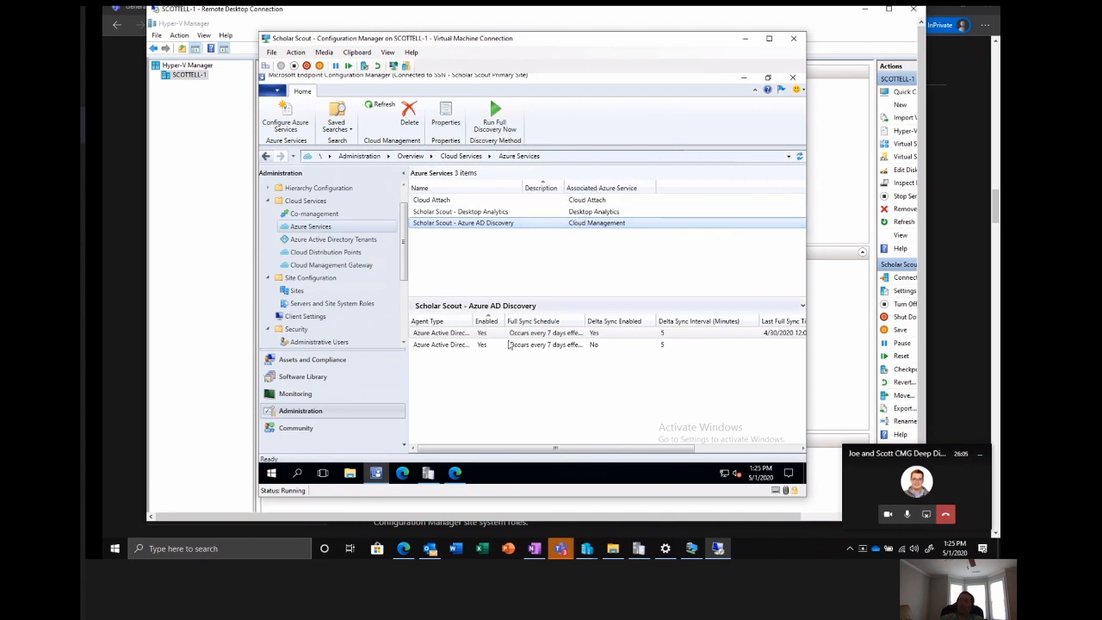
Widen the Agent Type column in the Azure AD Discovery details to show the full discovery agent names.
click(451, 334)
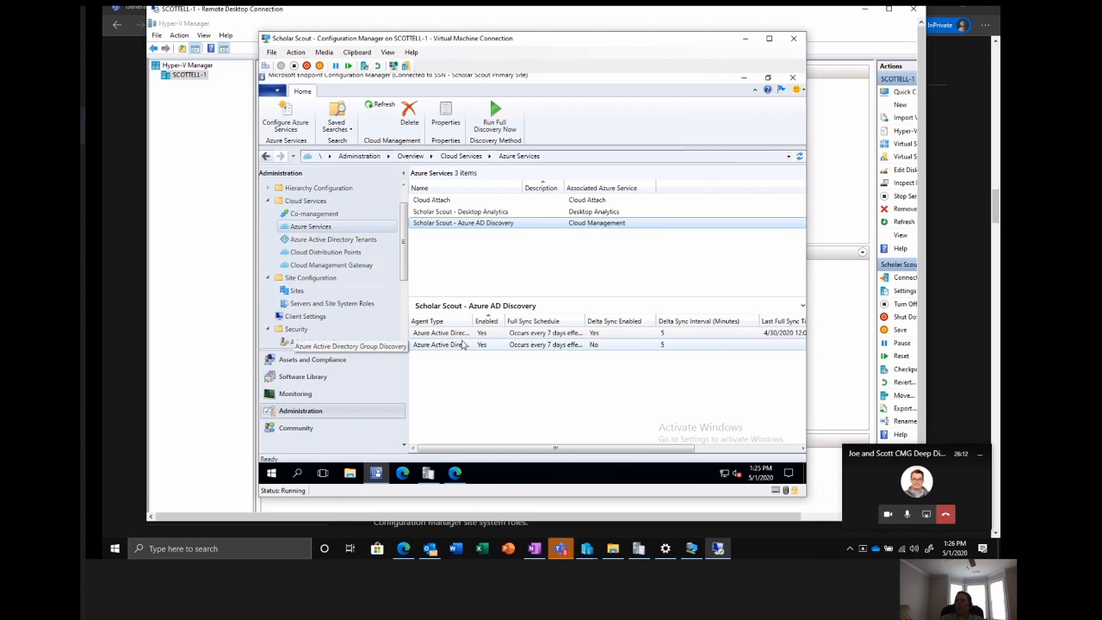
drag(467, 320, 517, 320)
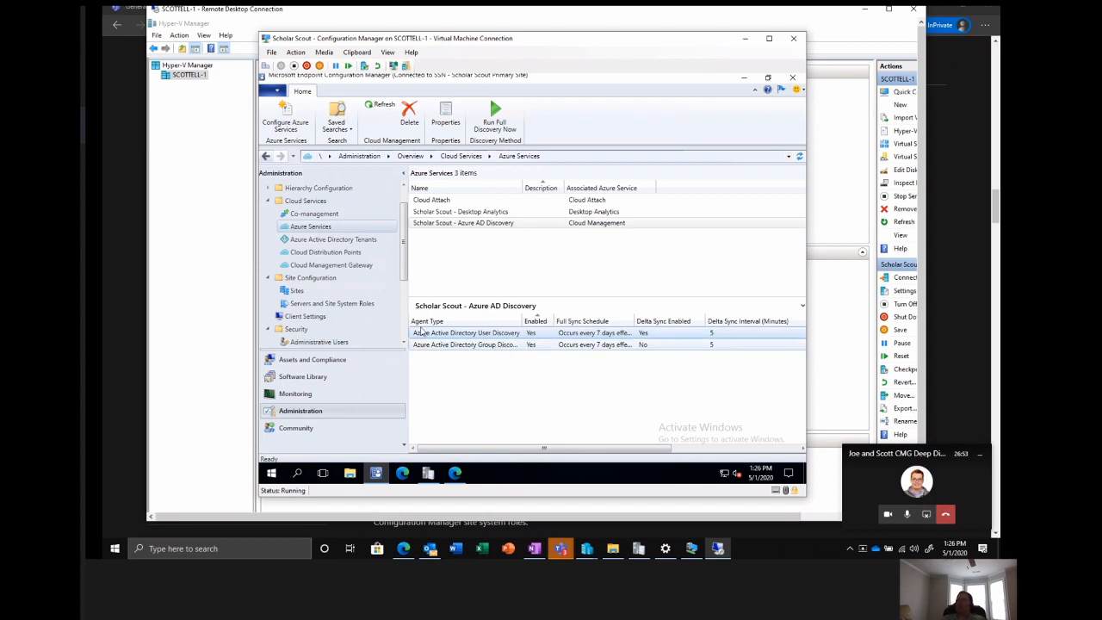
Start creating a cloud management gateway and sign in with the existing subscription admin account, entering its password.
click(312, 269)
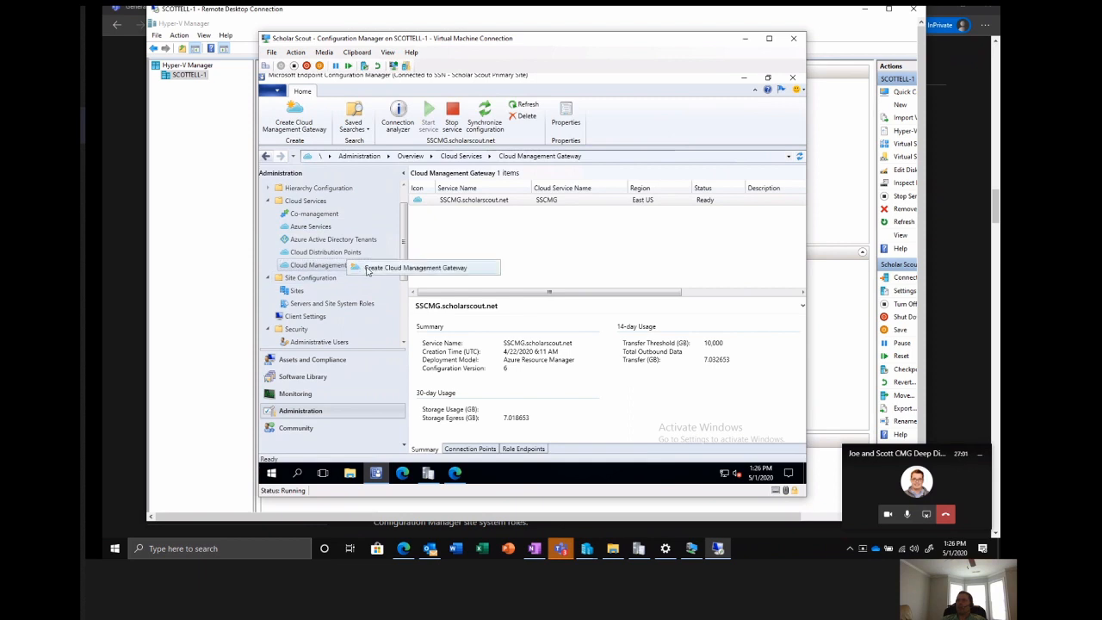
click(367, 269)
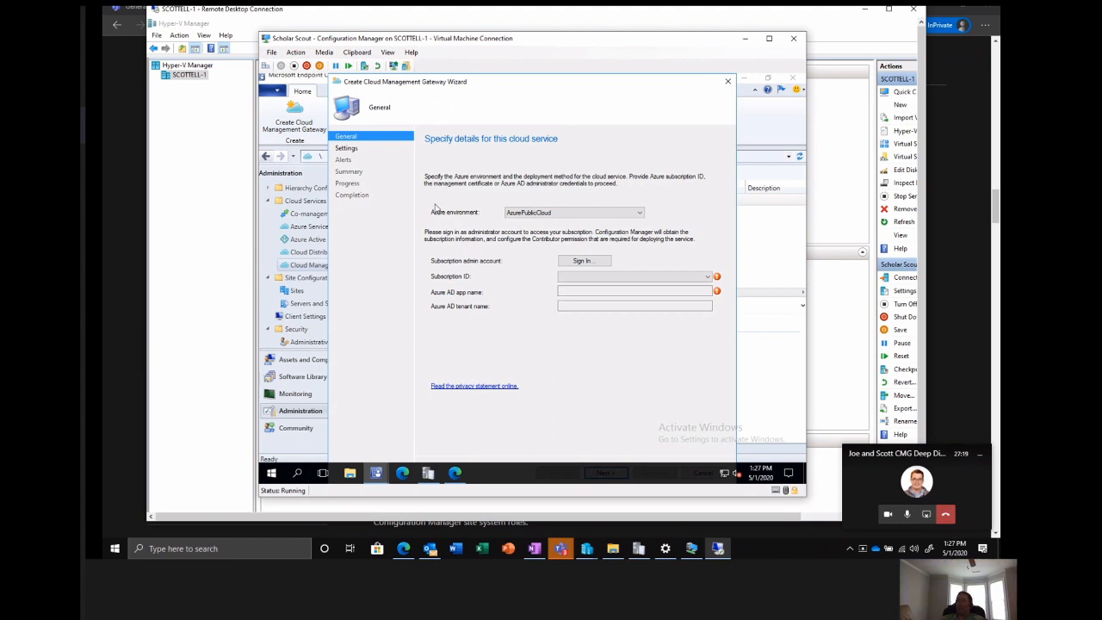
click(598, 261)
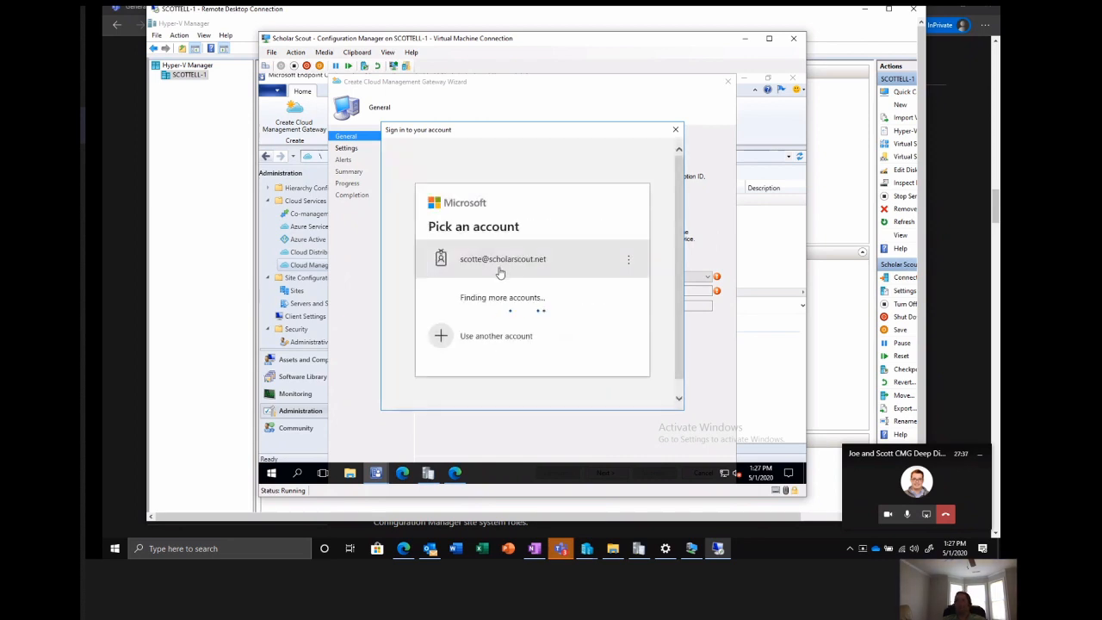
click(500, 260)
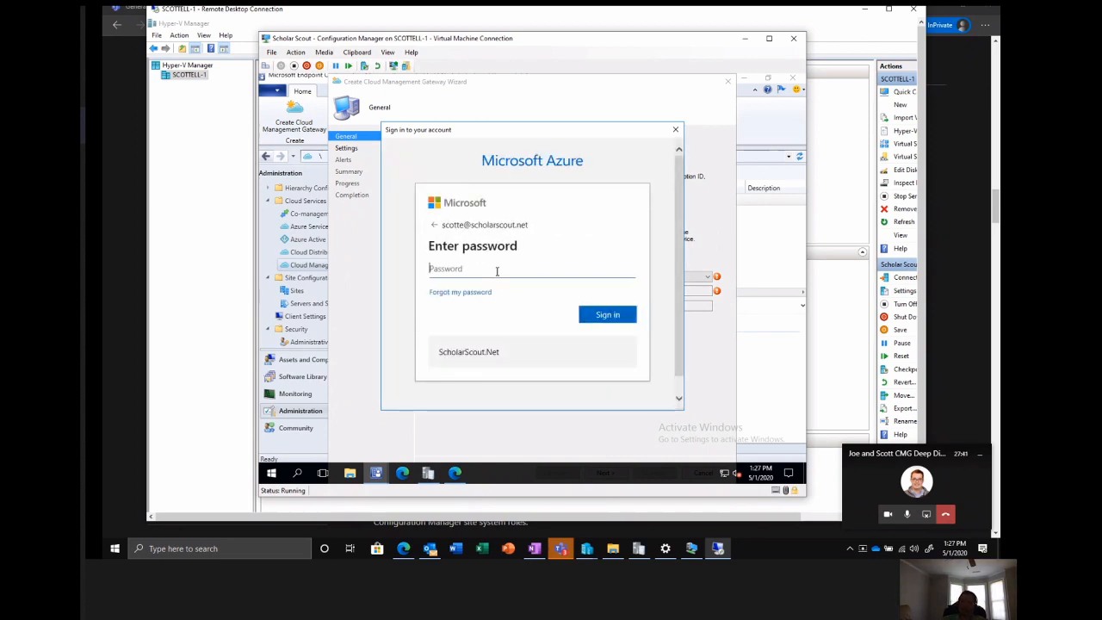
text(••••••••)
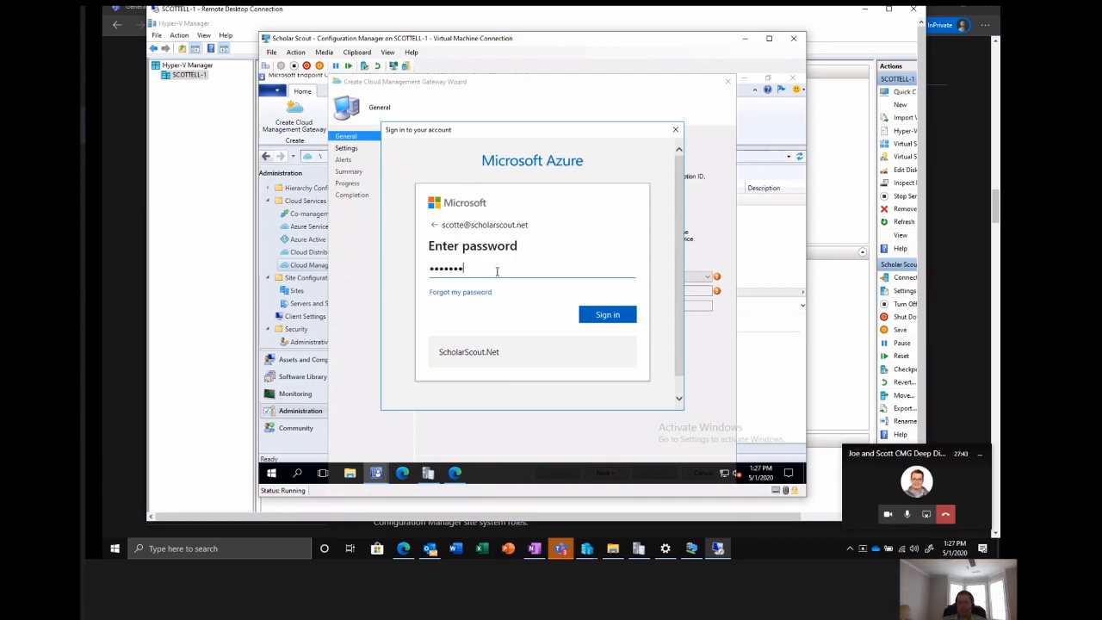
text(••••••)
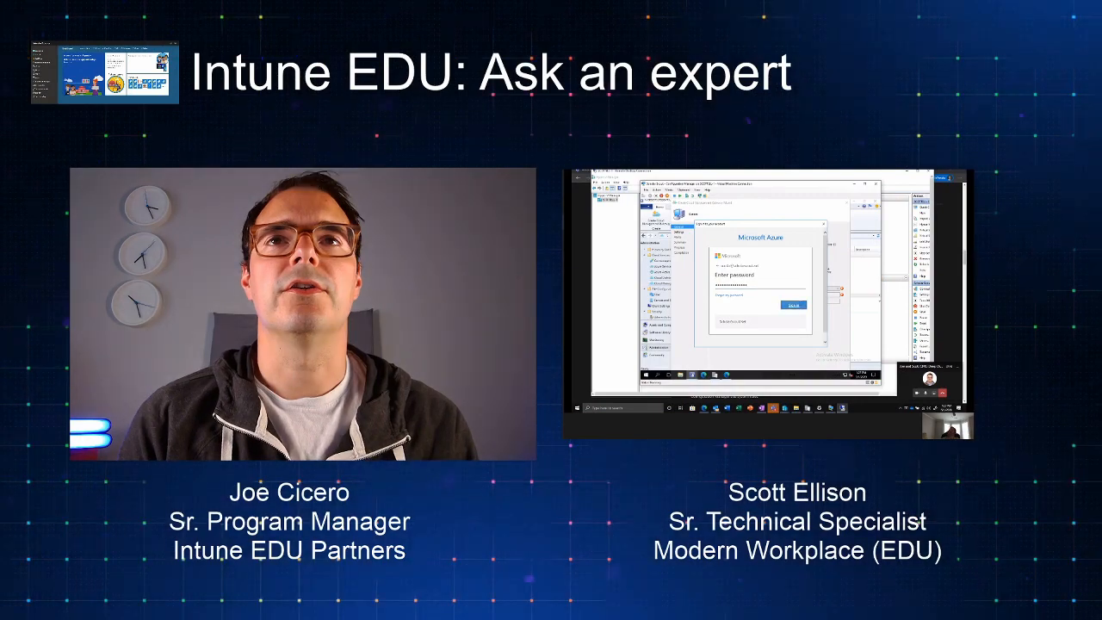
click(799, 305)
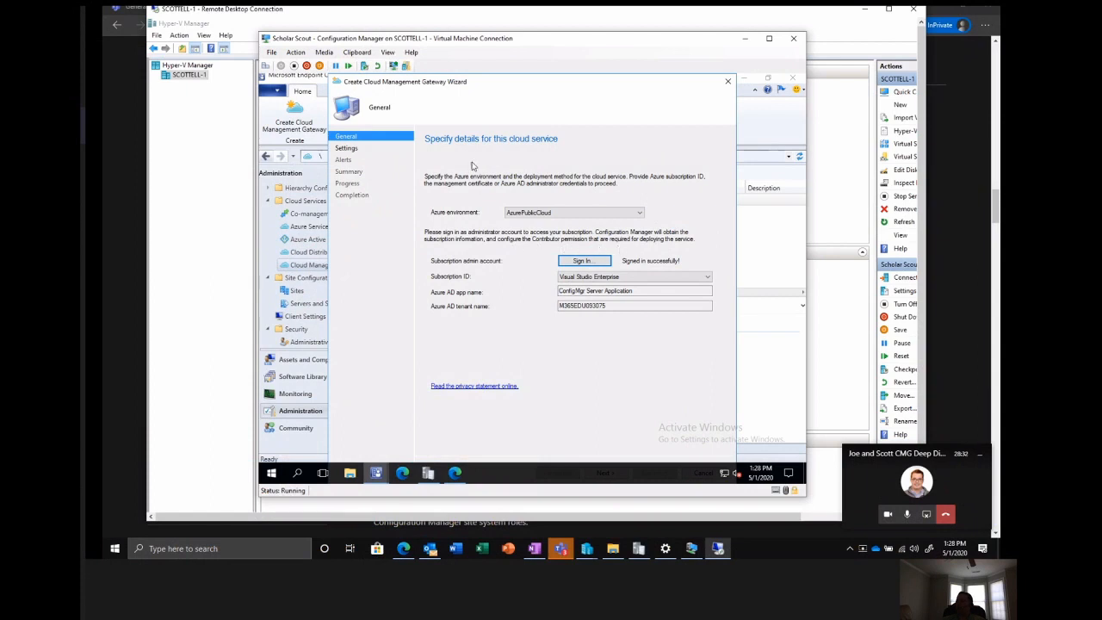
drag(424, 80, 410, 80)
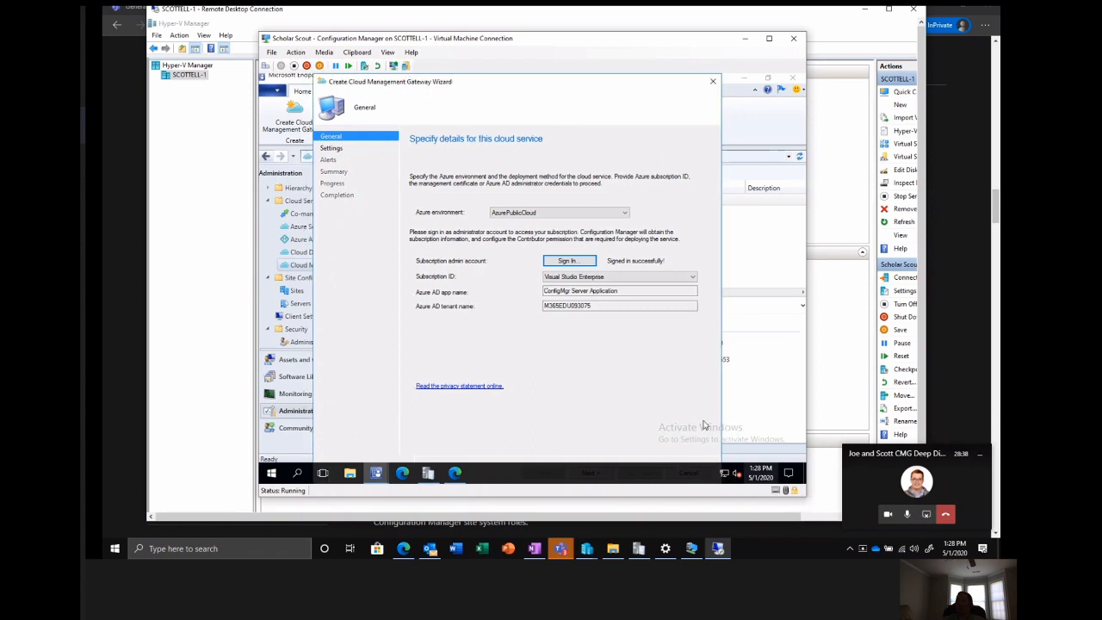
Review the Azure environment choices, keep AzurePublicCloud, and continue to the cloud service's additional settings.
click(779, 82)
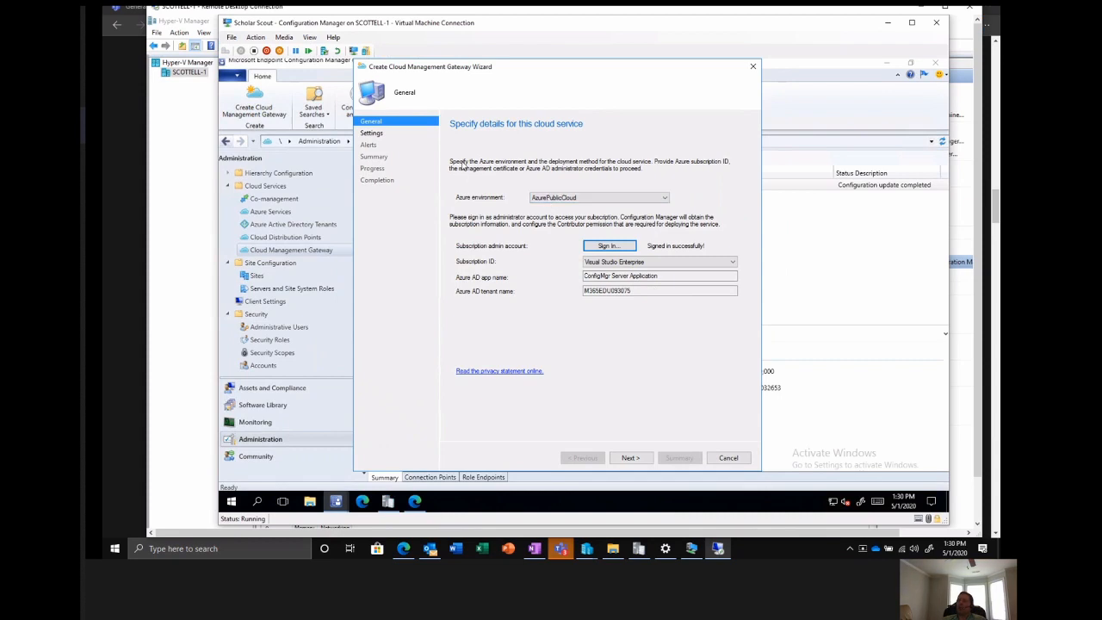
click(549, 200)
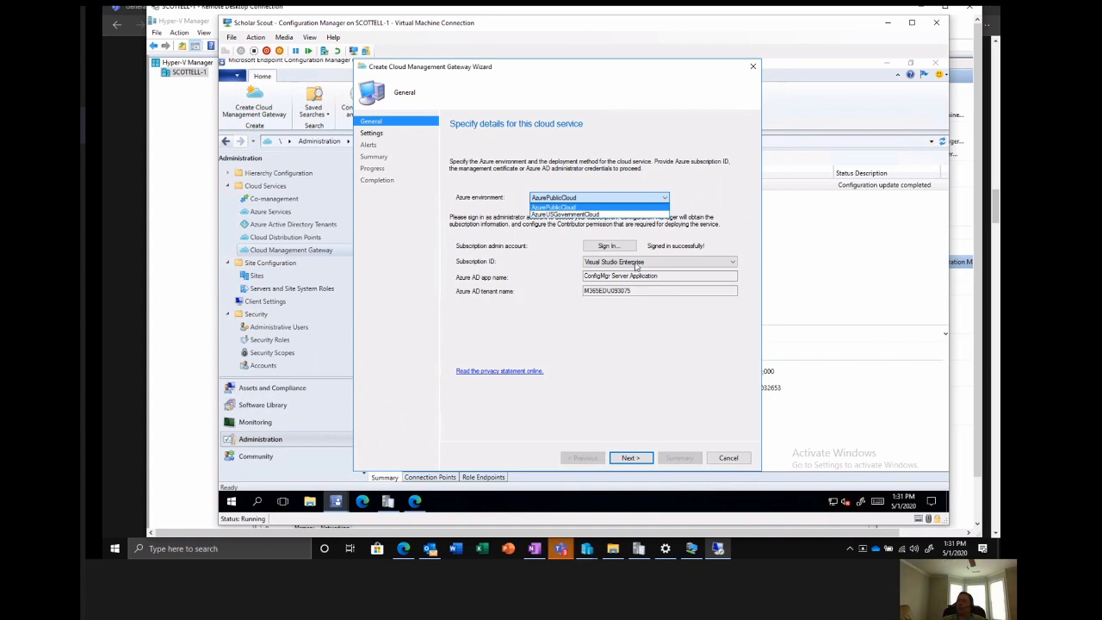
click(560, 274)
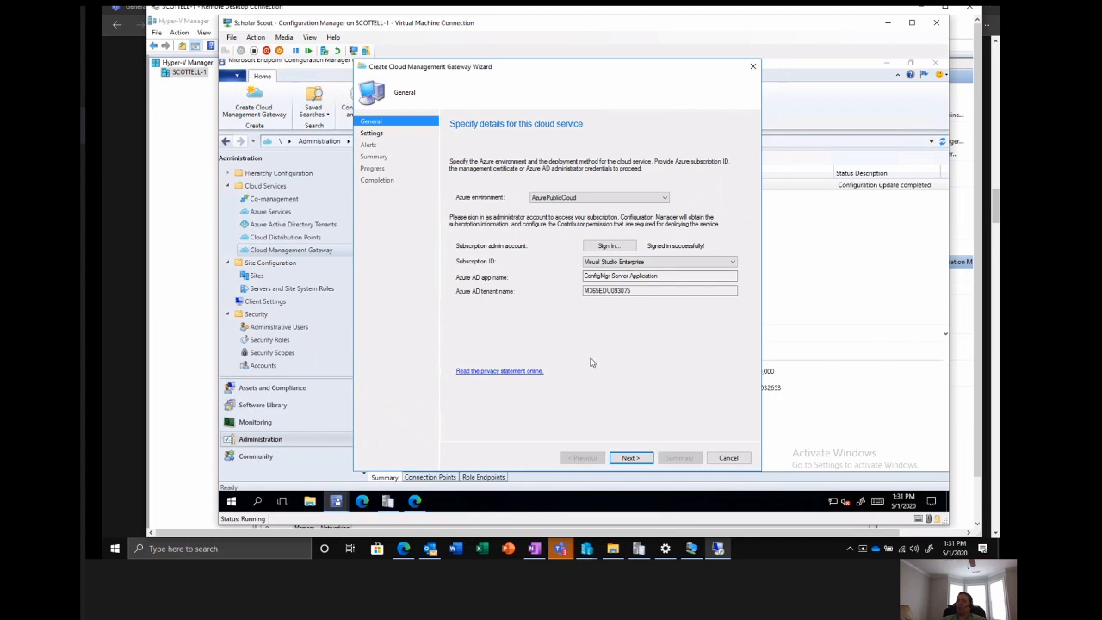
click(631, 458)
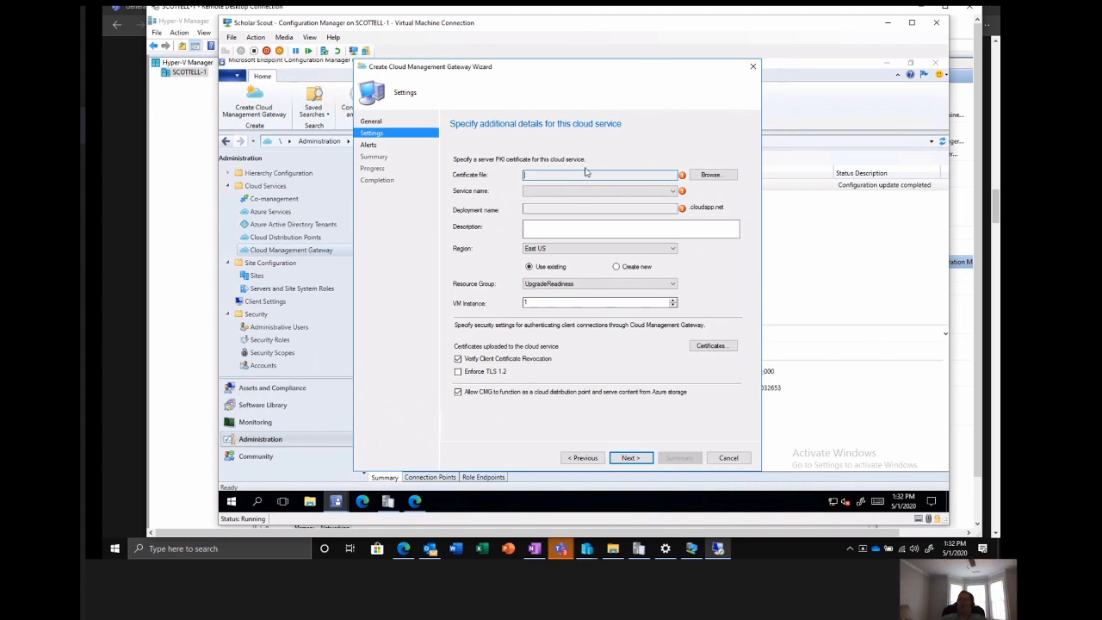
Load SSCMGcert from the CMG Cert 2 folder as the server PKI certificate and enter the certificate password.
click(708, 180)
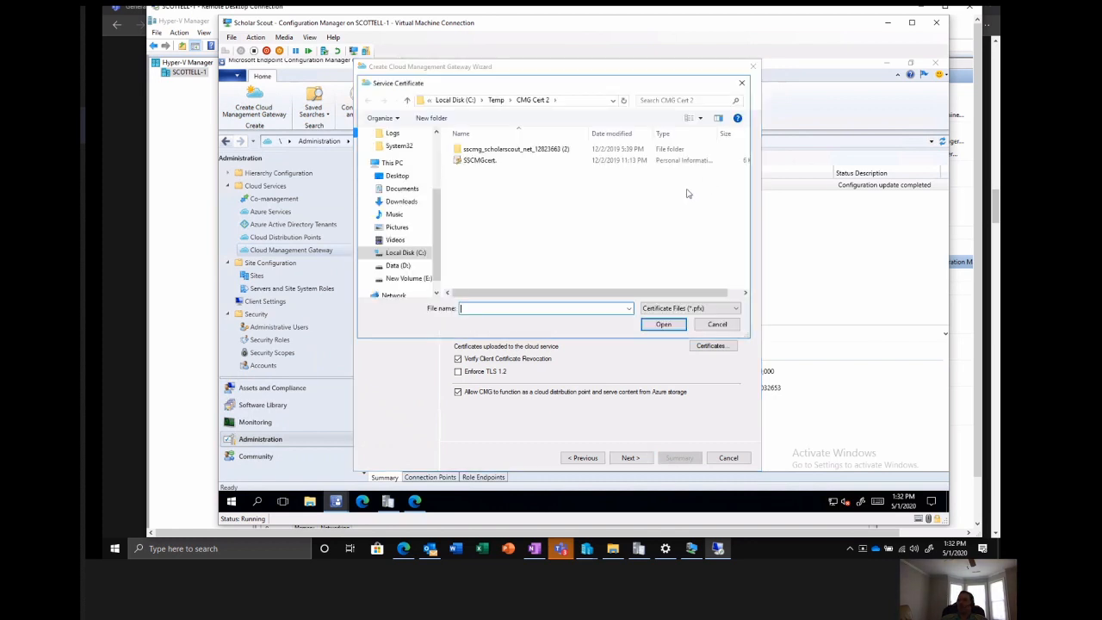
click(484, 164)
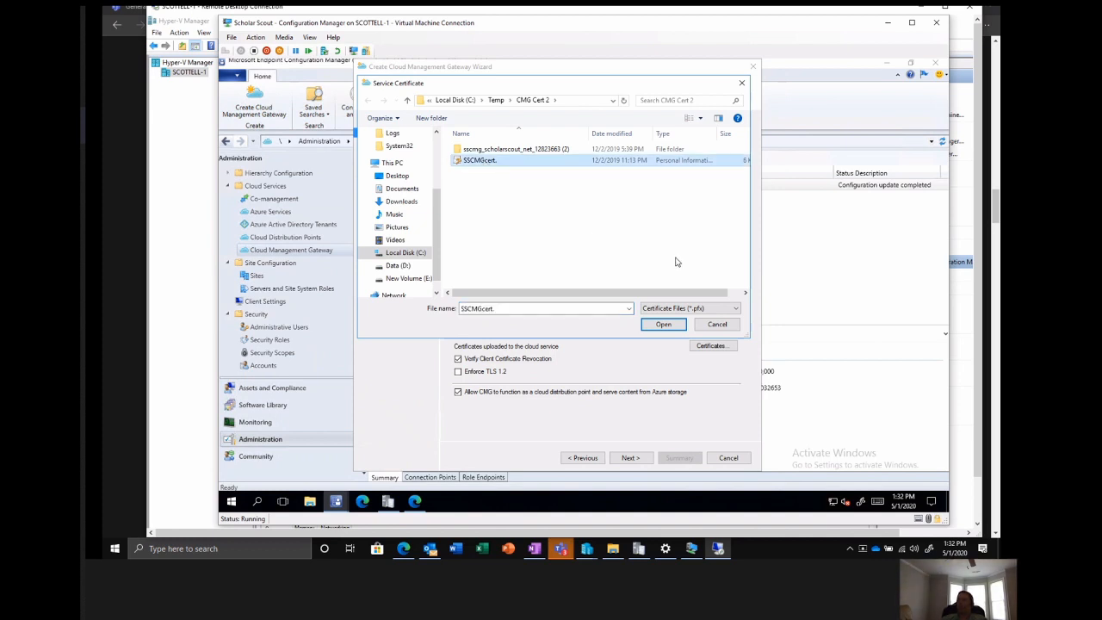
click(661, 324)
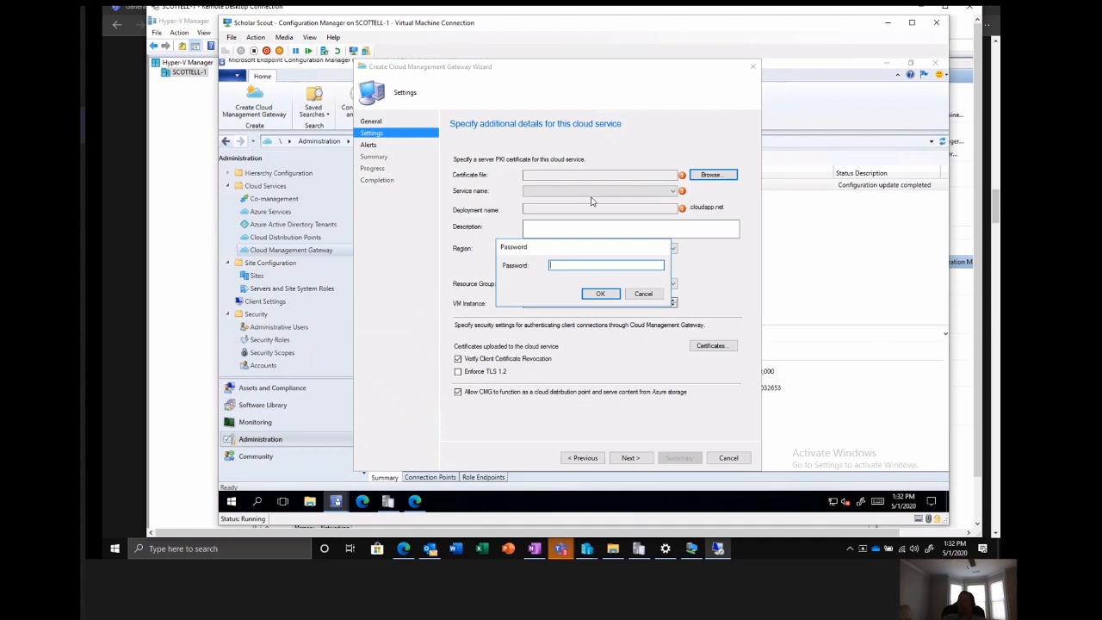
text(***)
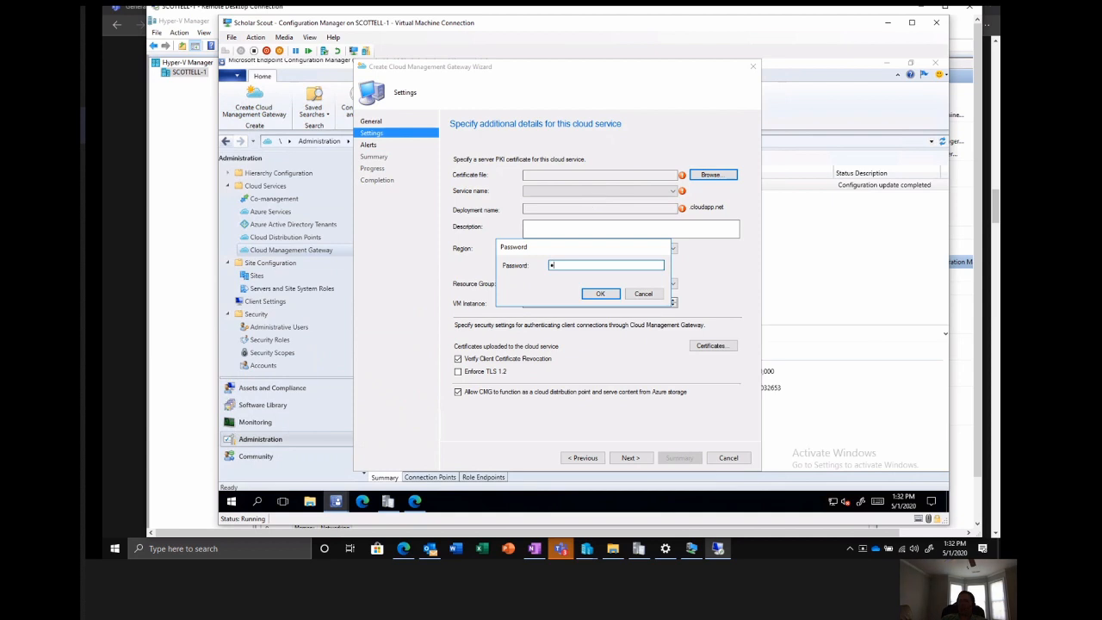
key(BackSpace)
key(BackSpace)
key(BackSpace)
text(********)
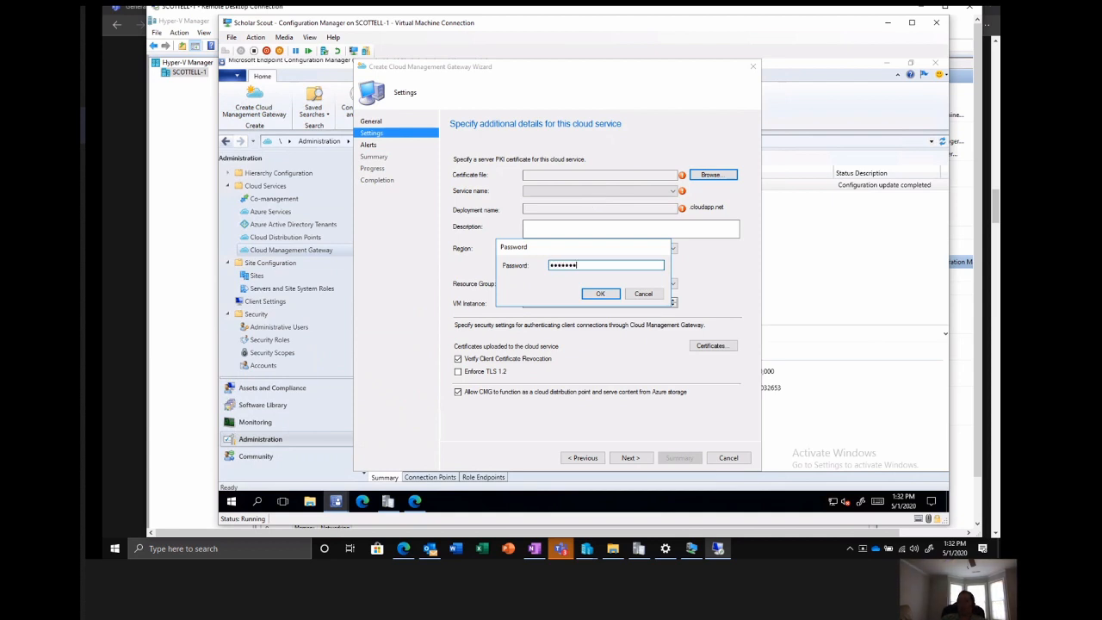
key(Return)
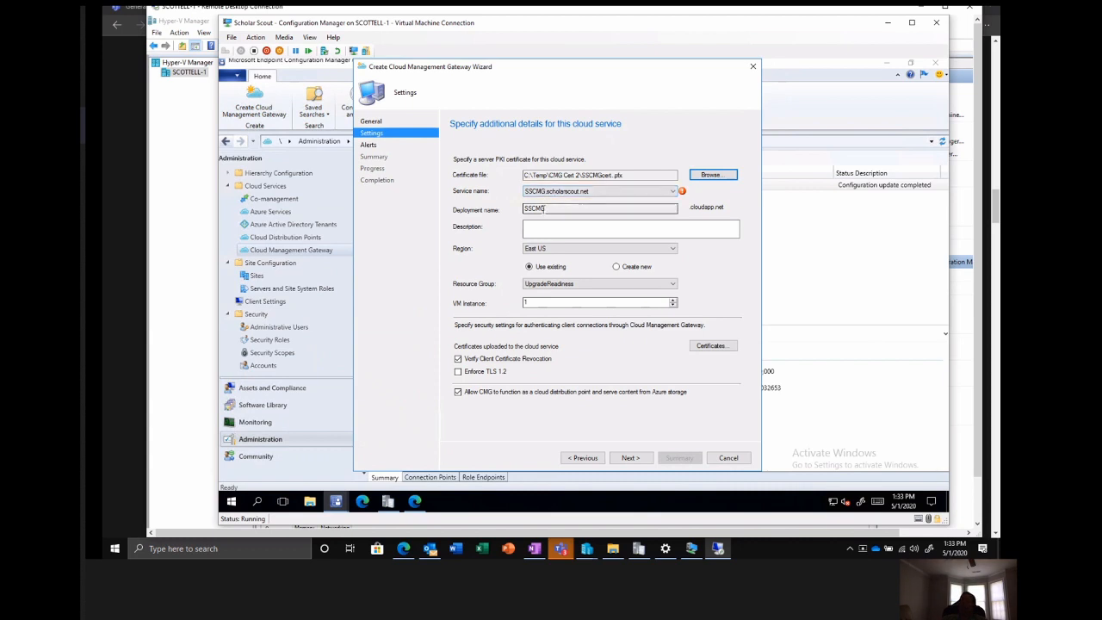
Set the gateway to create a new resource group and choose East US as its region.
key(Tab)
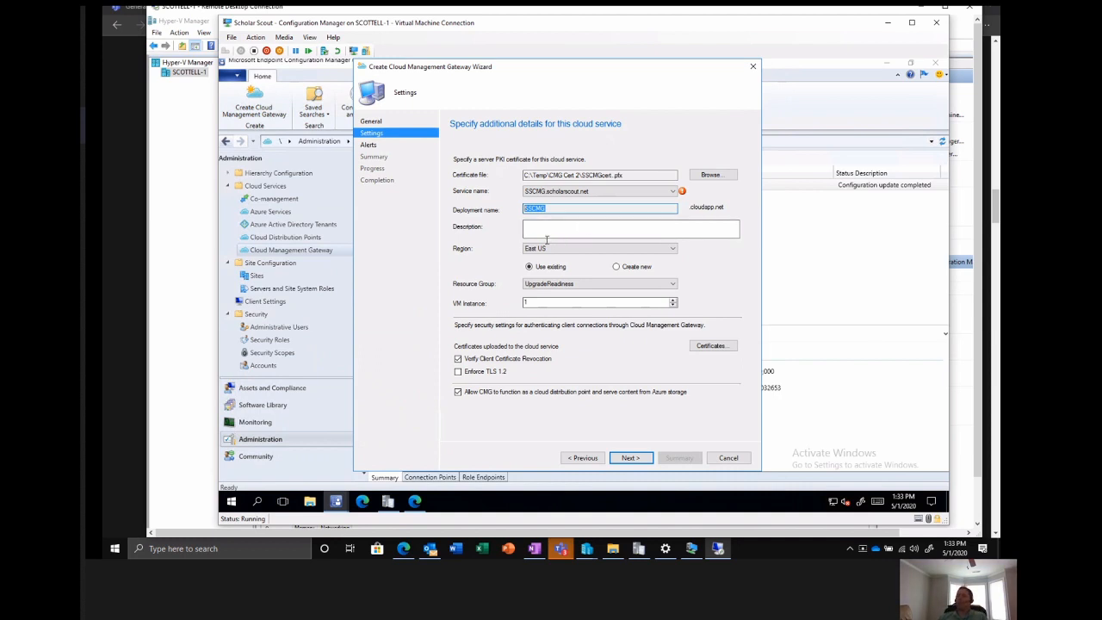
click(617, 267)
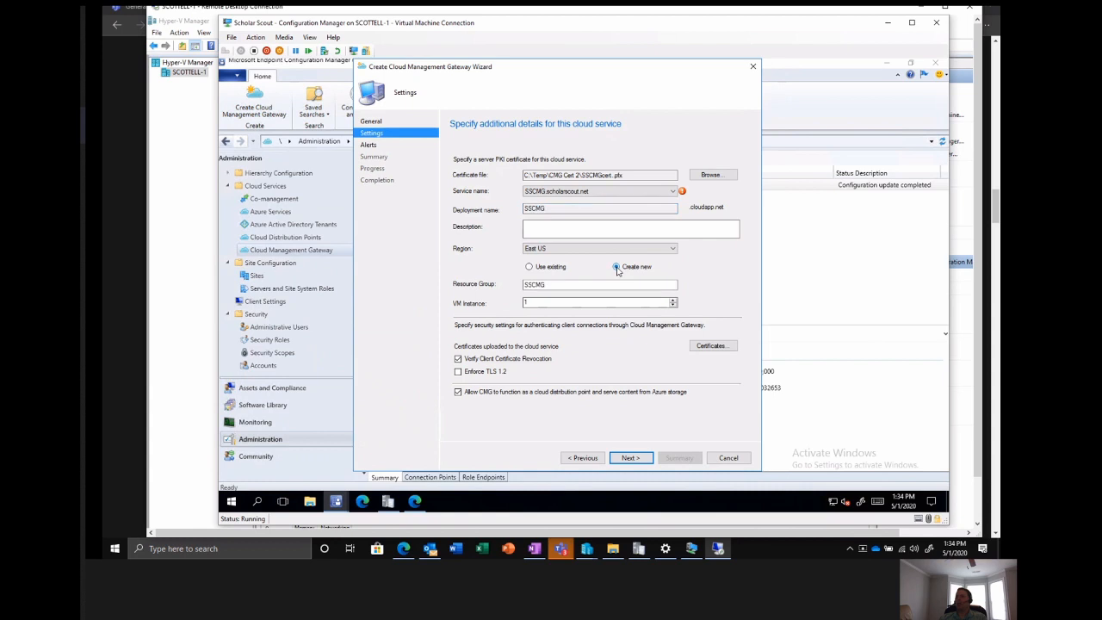
click(553, 248)
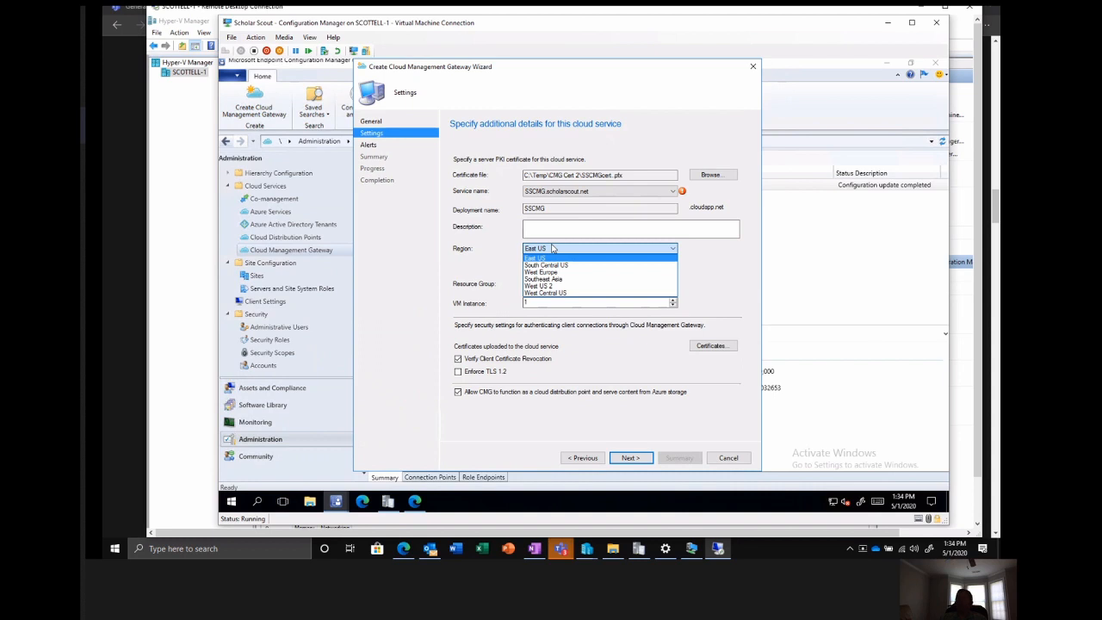
click(712, 278)
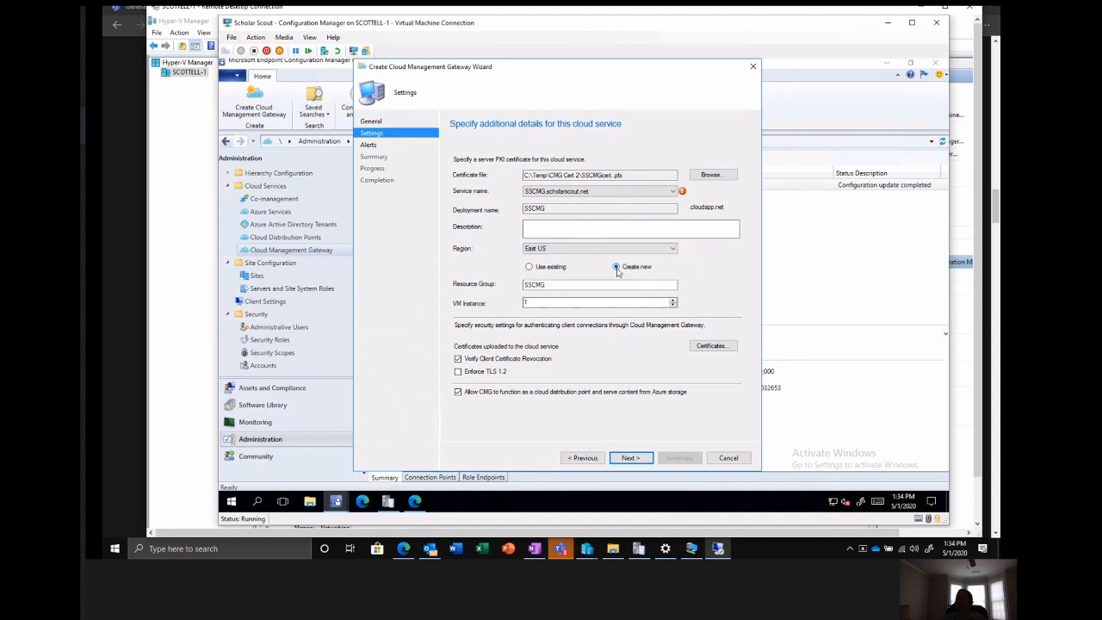
click(577, 251)
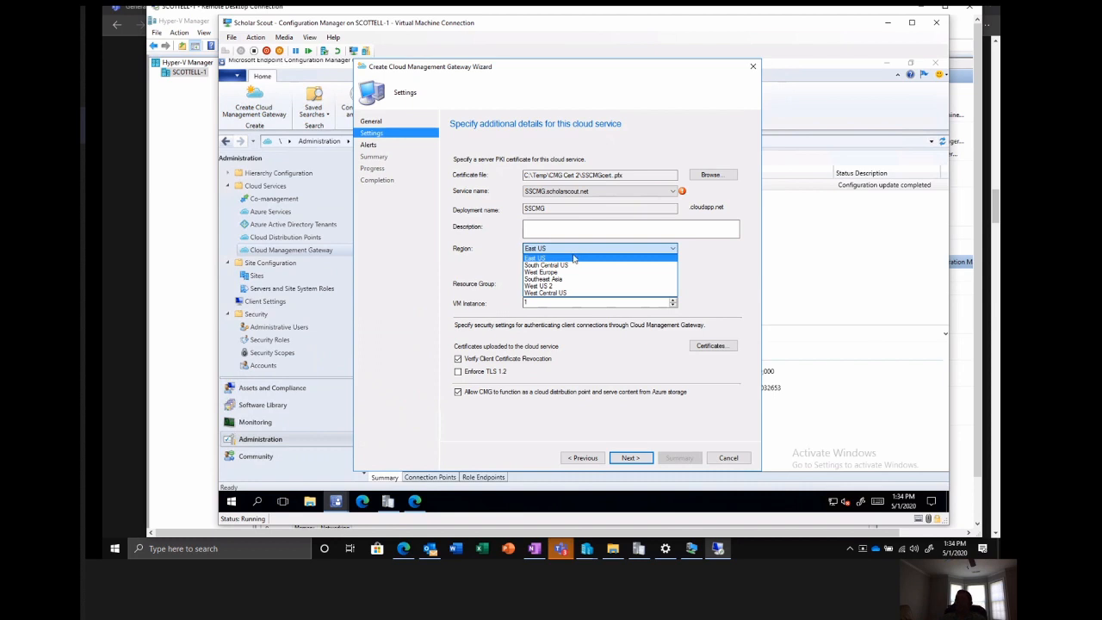
click(546, 258)
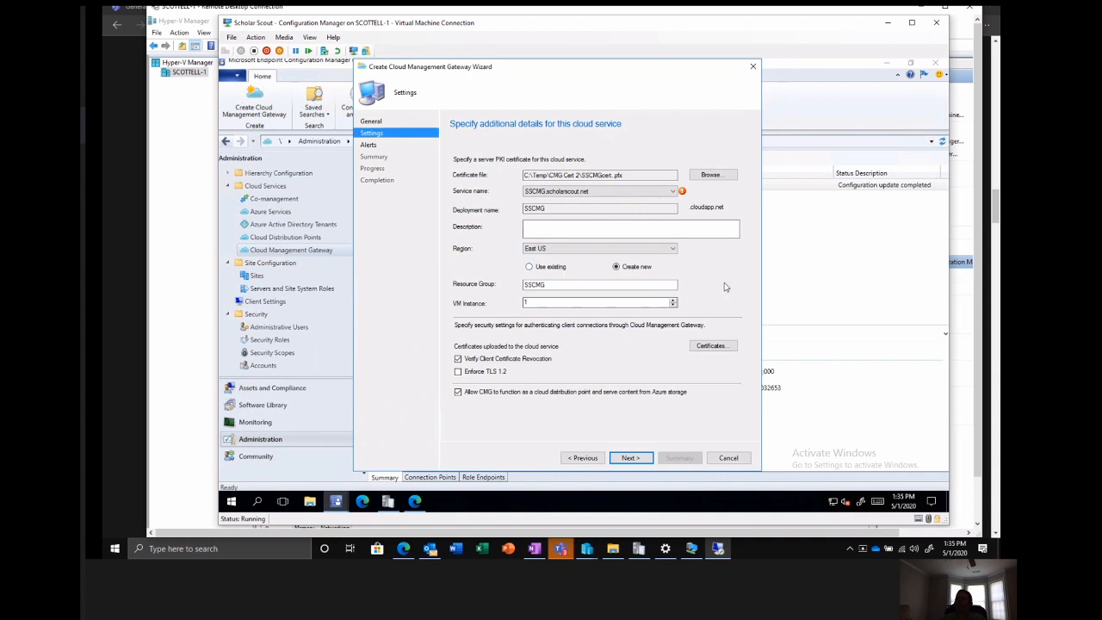
Assign the gateway to the existing UpgradeReadiness resource group instead of a new one.
click(538, 268)
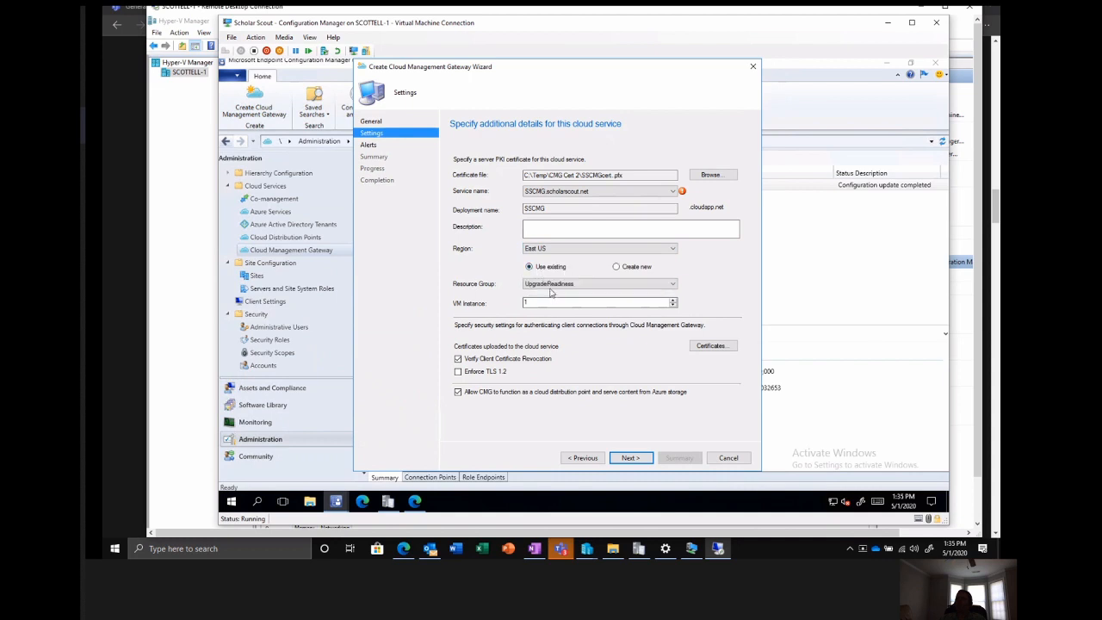
click(549, 284)
click(548, 286)
click(541, 271)
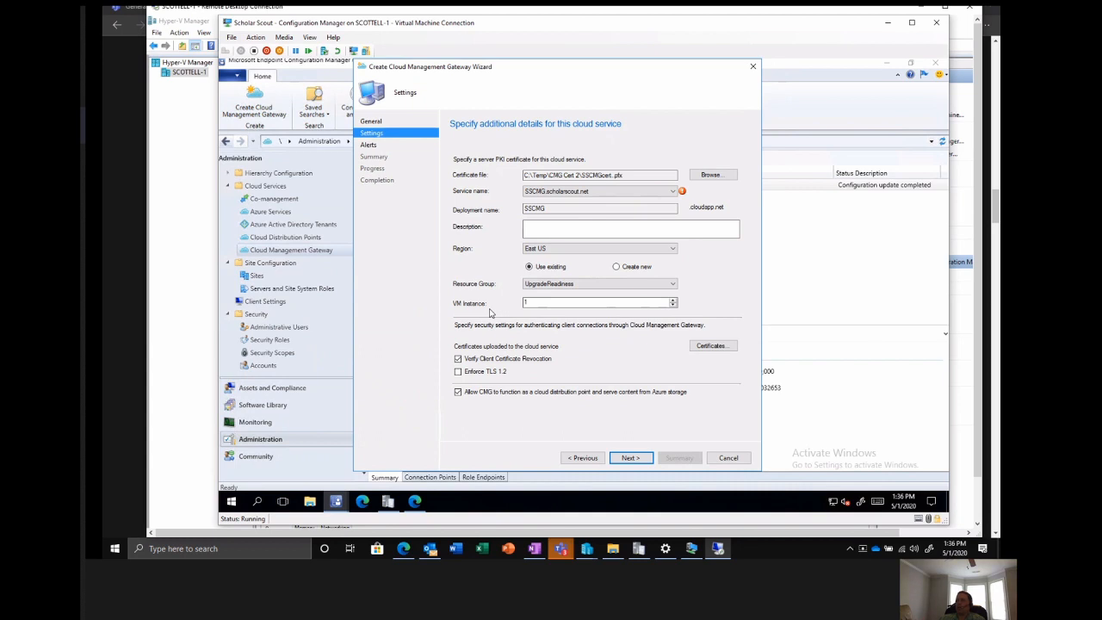
Try 3 VM instances, set the count back to 1, and exit the gateway wizard without saving.
click(674, 300)
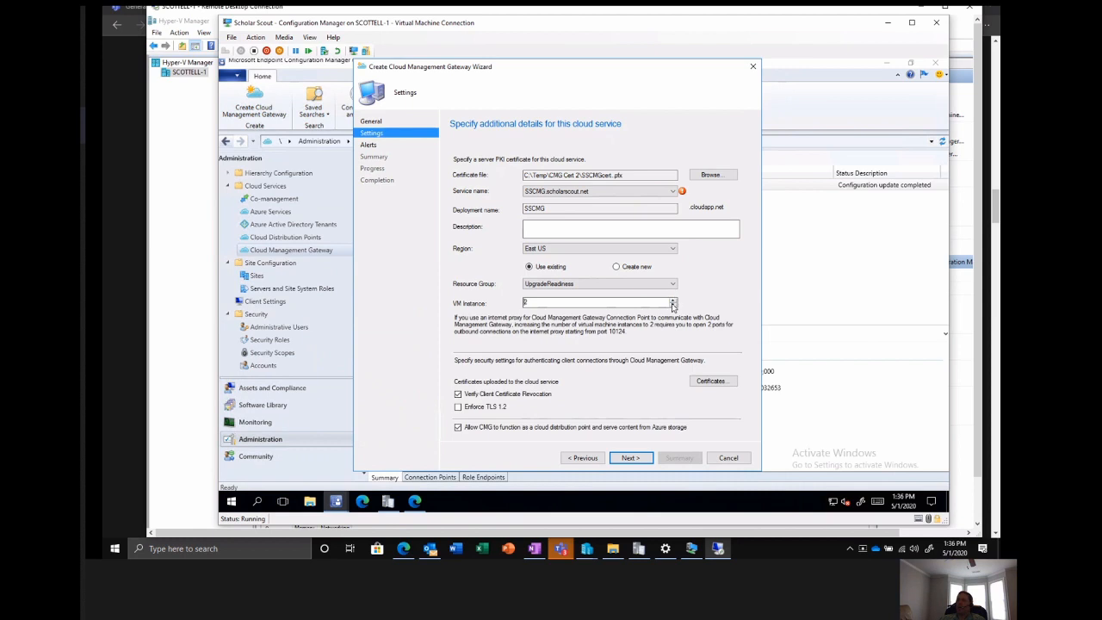
click(674, 306)
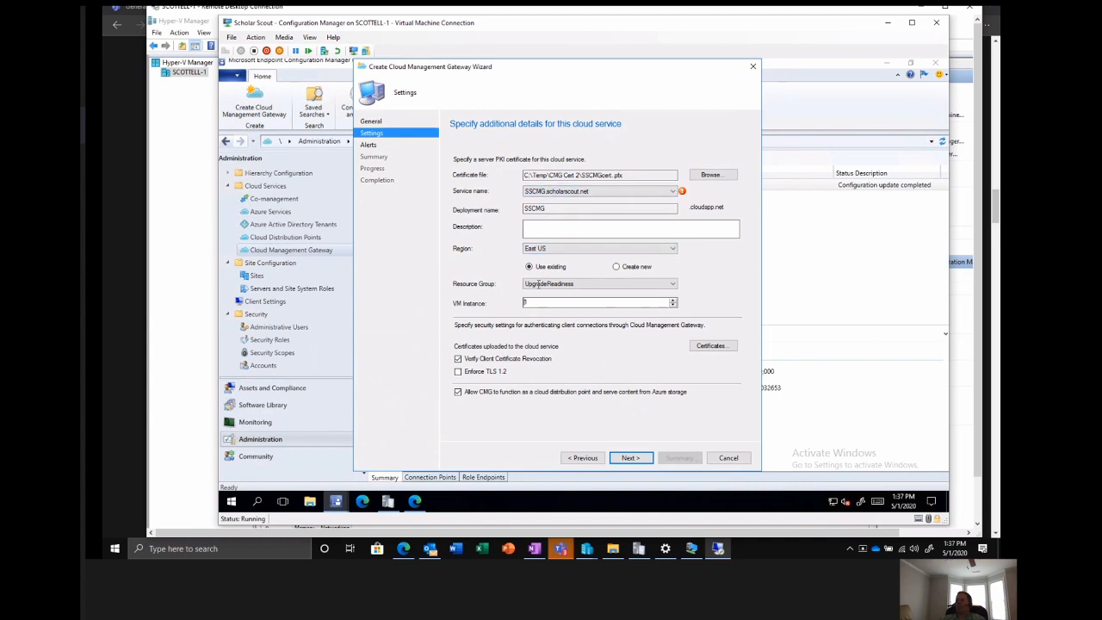
click(721, 458)
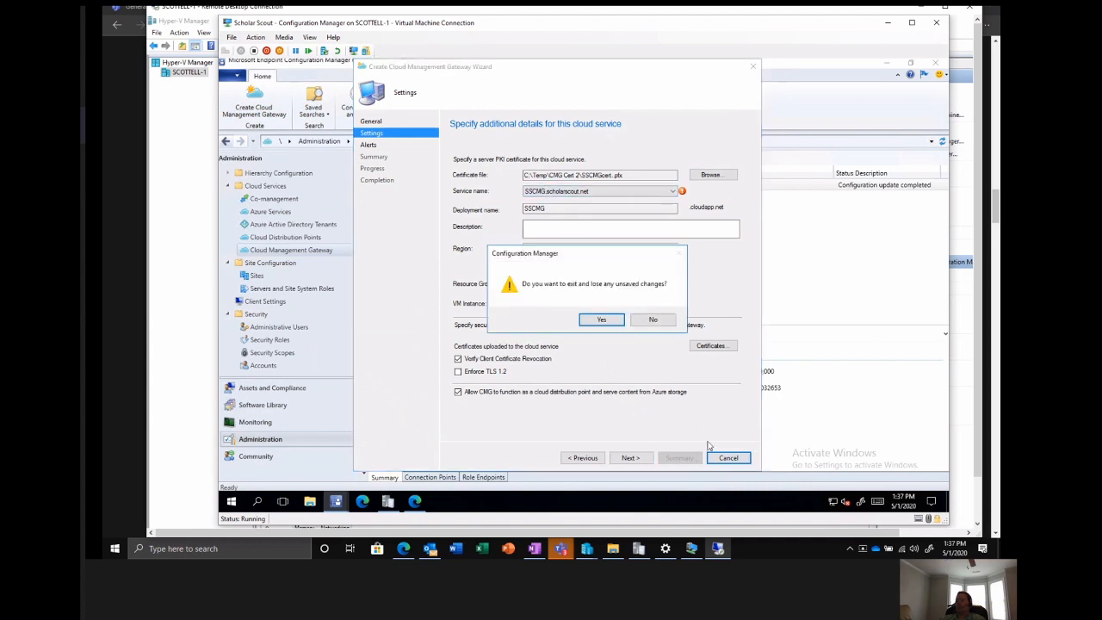
click(599, 325)
Open the properties of the SSCMG.scholarscout.net gateway and review its general details, service settings and alert thresholds.
right_click(446, 187)
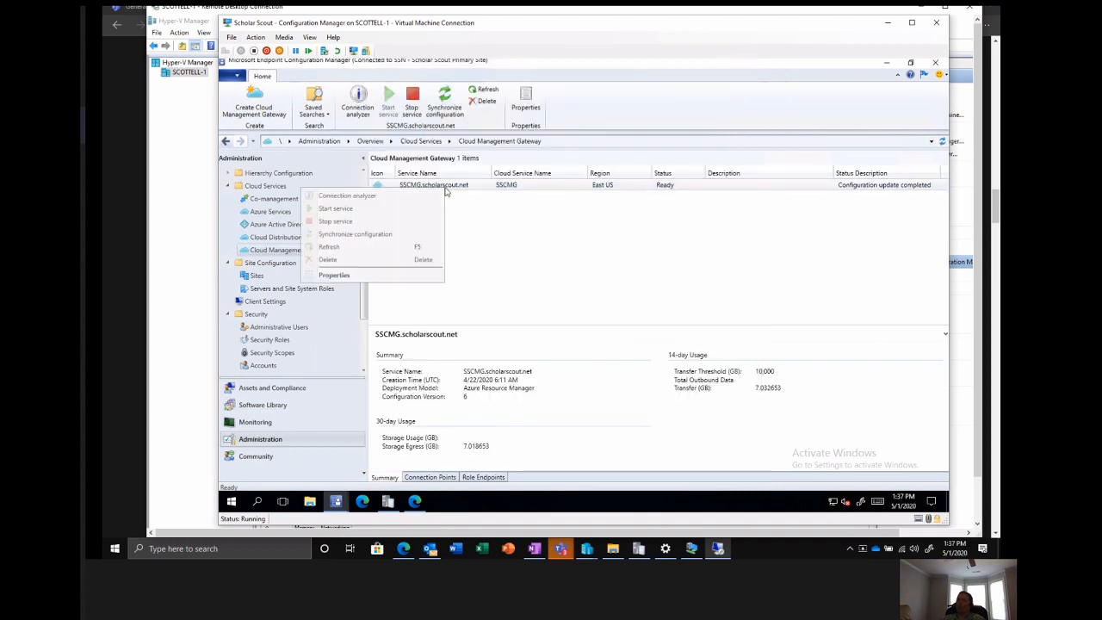
click(420, 275)
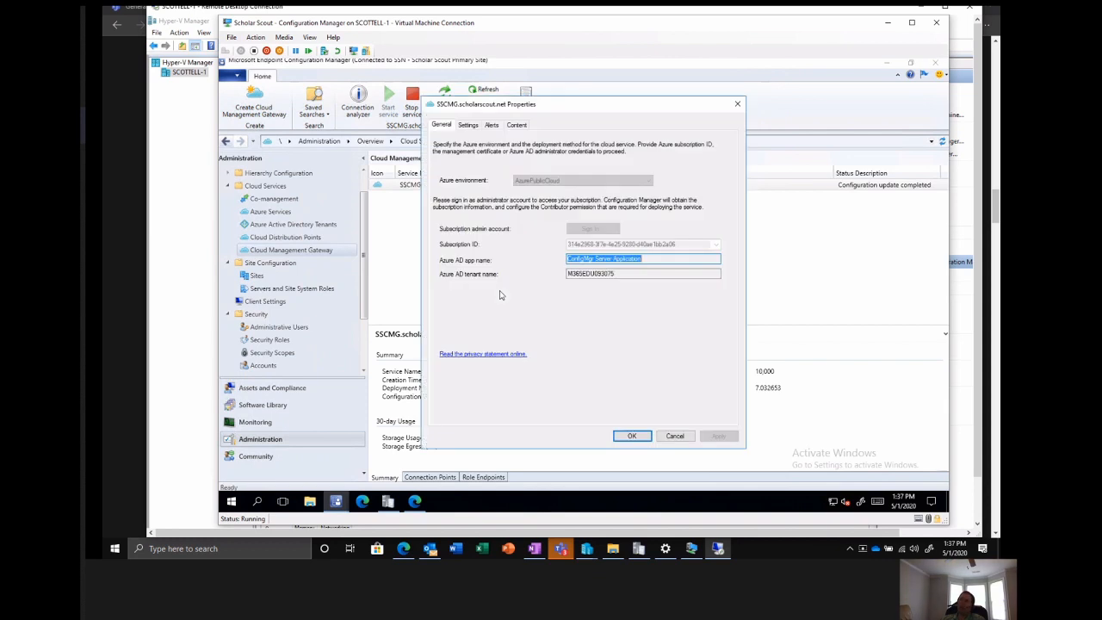
click(468, 124)
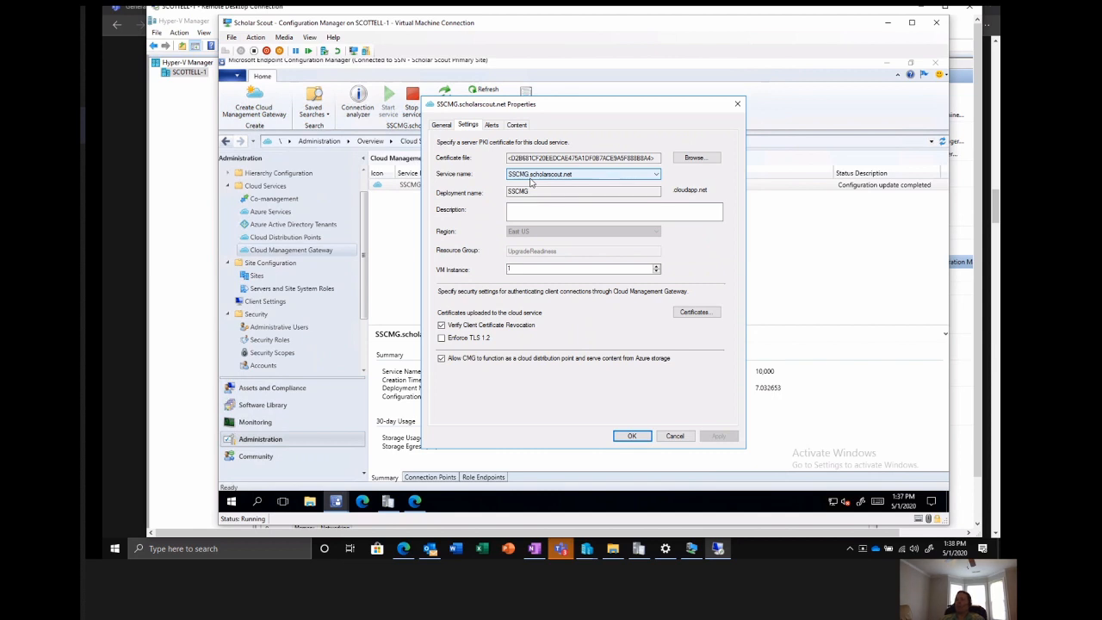
click(491, 126)
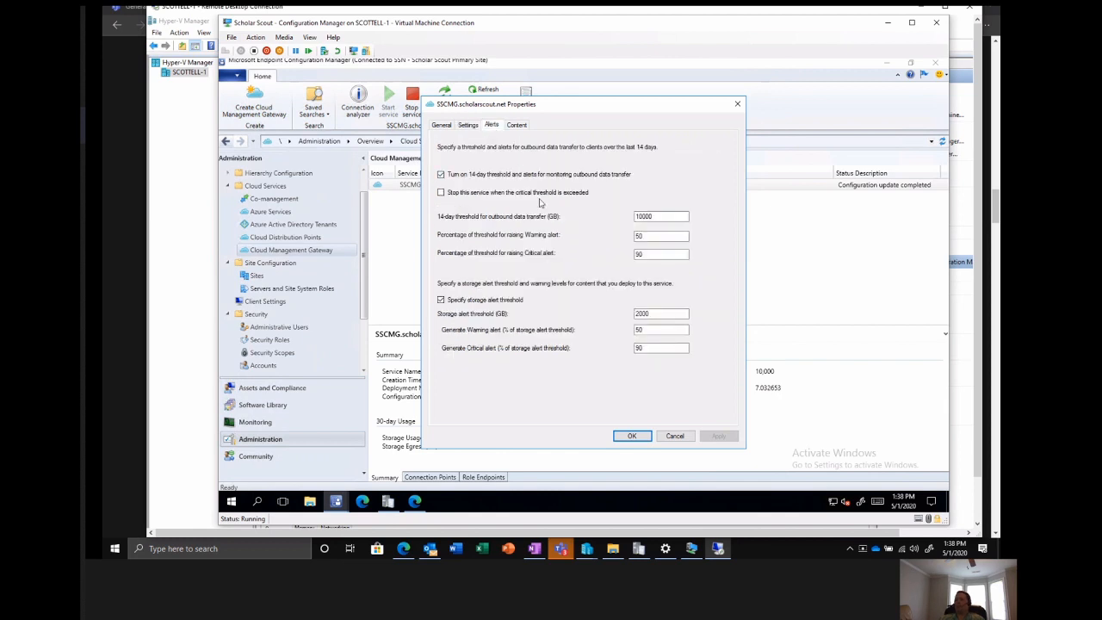
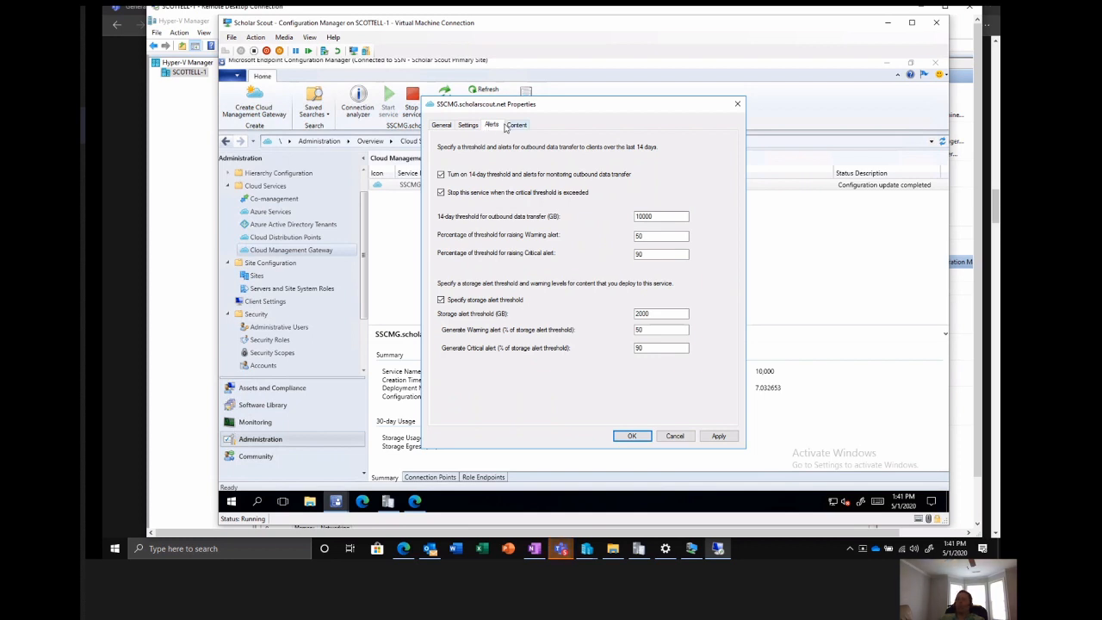
Review the deployment packages assigned to the SSCMG.scholarscout.net gateway and close its properties without saving.
click(518, 126)
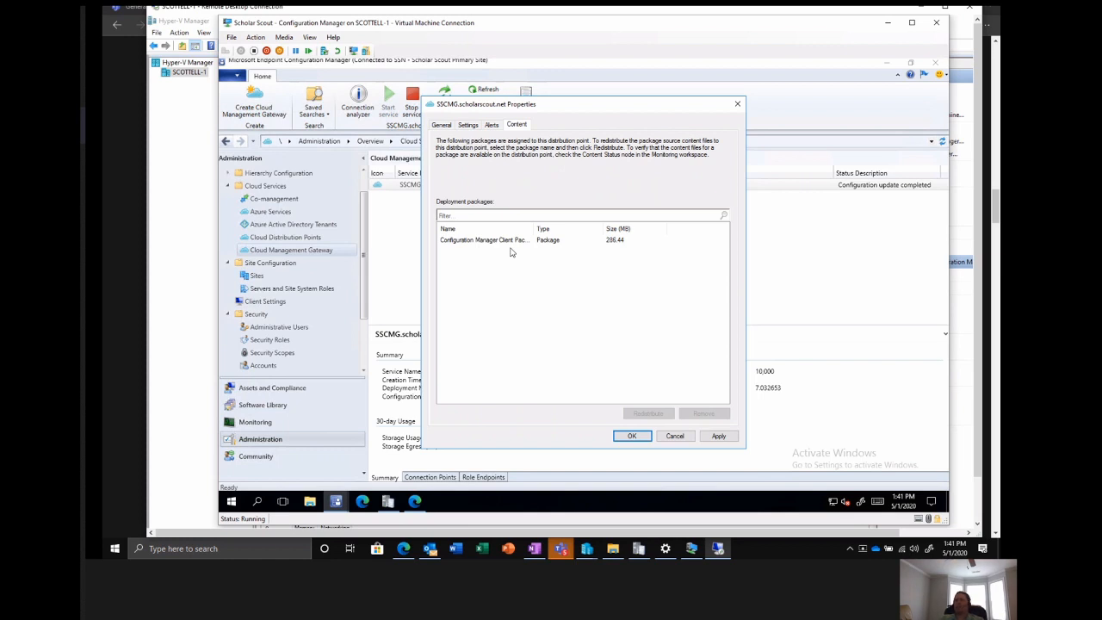
click(673, 436)
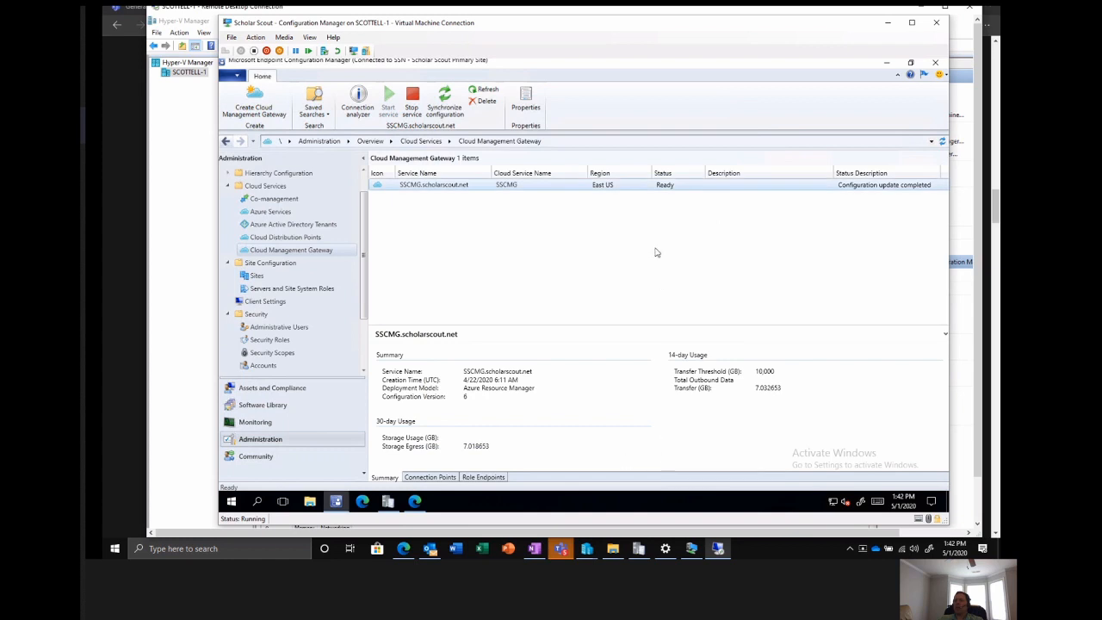
Minimize the console, open CloudMgr.log in CMTrace and maximize the log window.
click(887, 66)
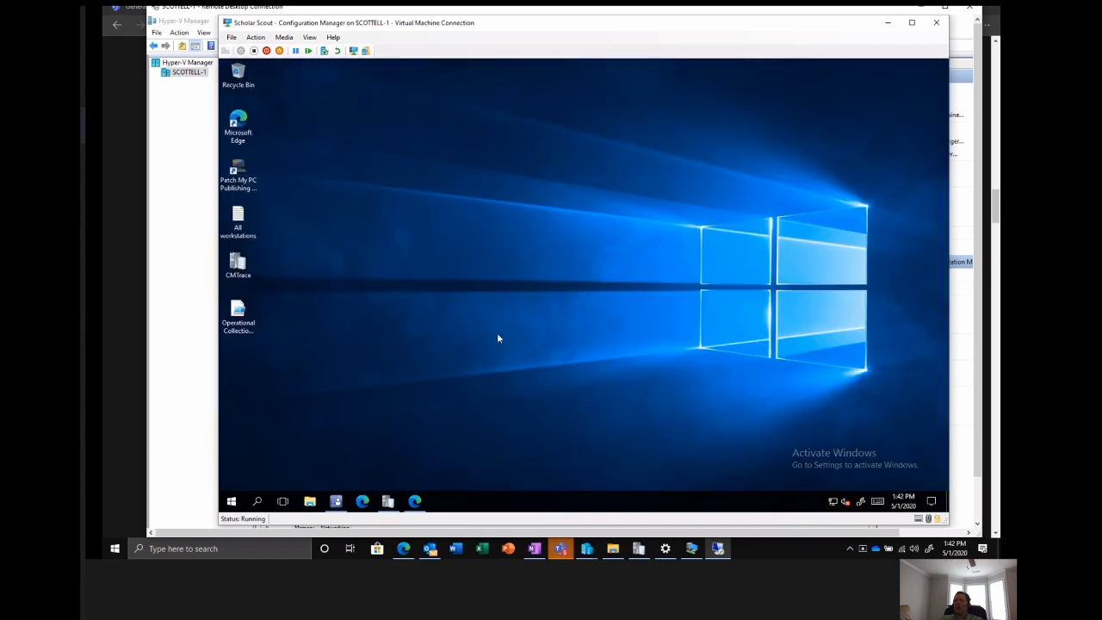
double_click(240, 274)
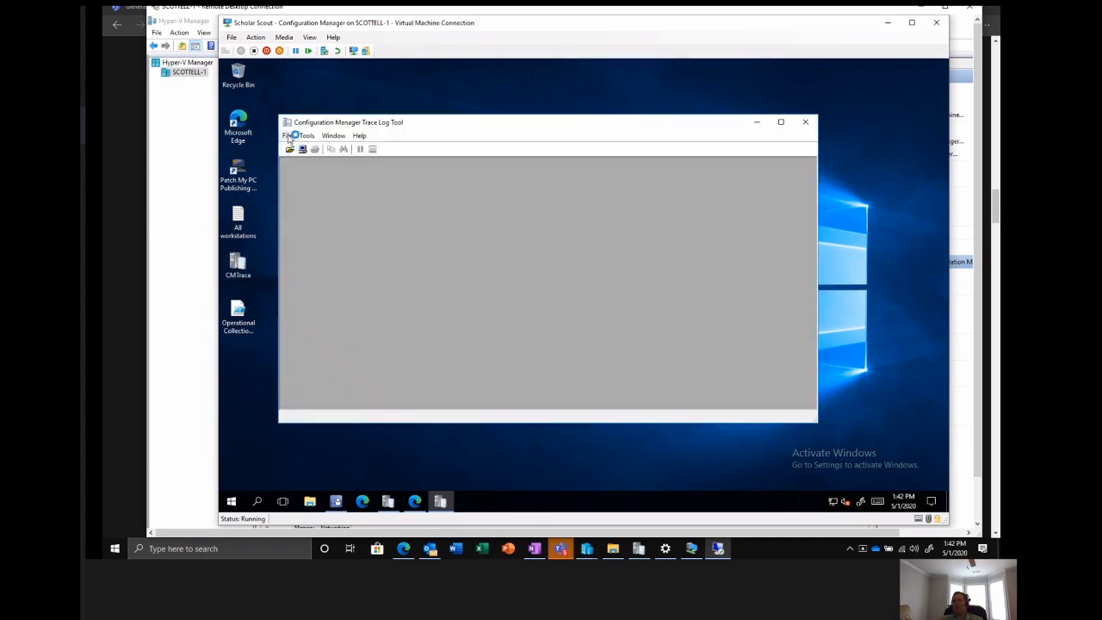
click(290, 136)
click(302, 197)
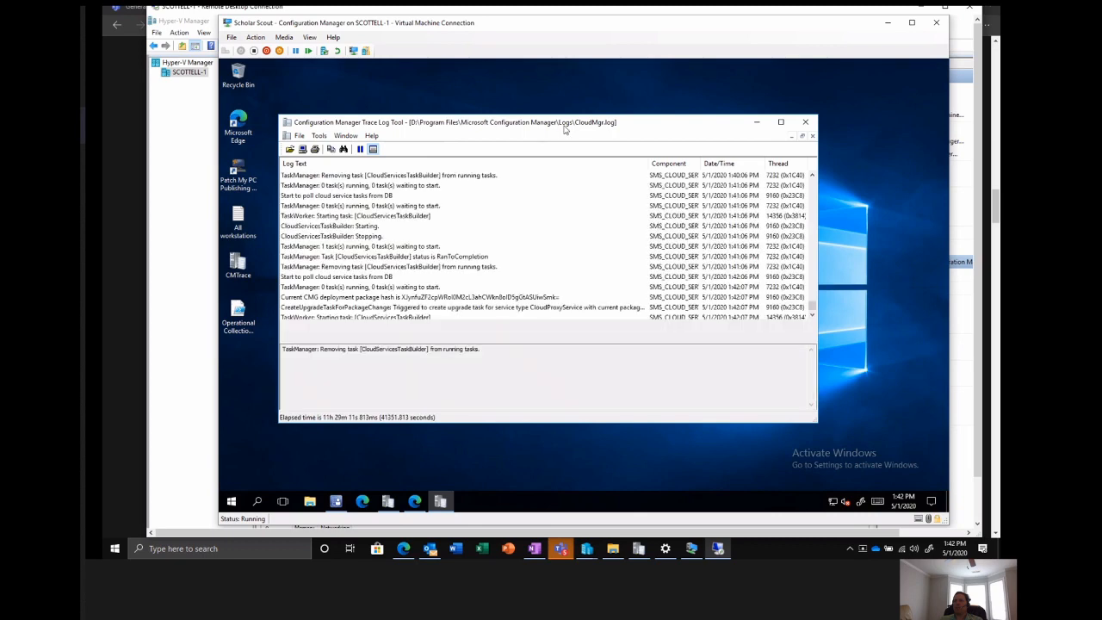
click(781, 122)
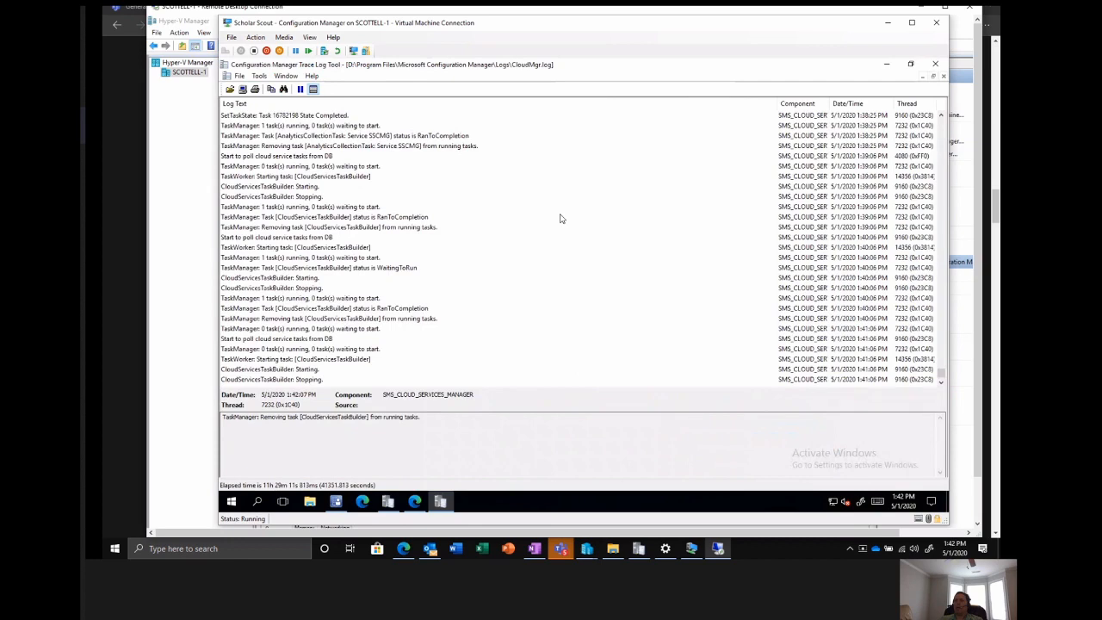
Examine the earlier CloudMgr.log entries on SSCMG analytics collection and cloud service tasks, and minimize the log viewer.
scroll(559, 217, up, 4)
drag(941, 369, 941, 362)
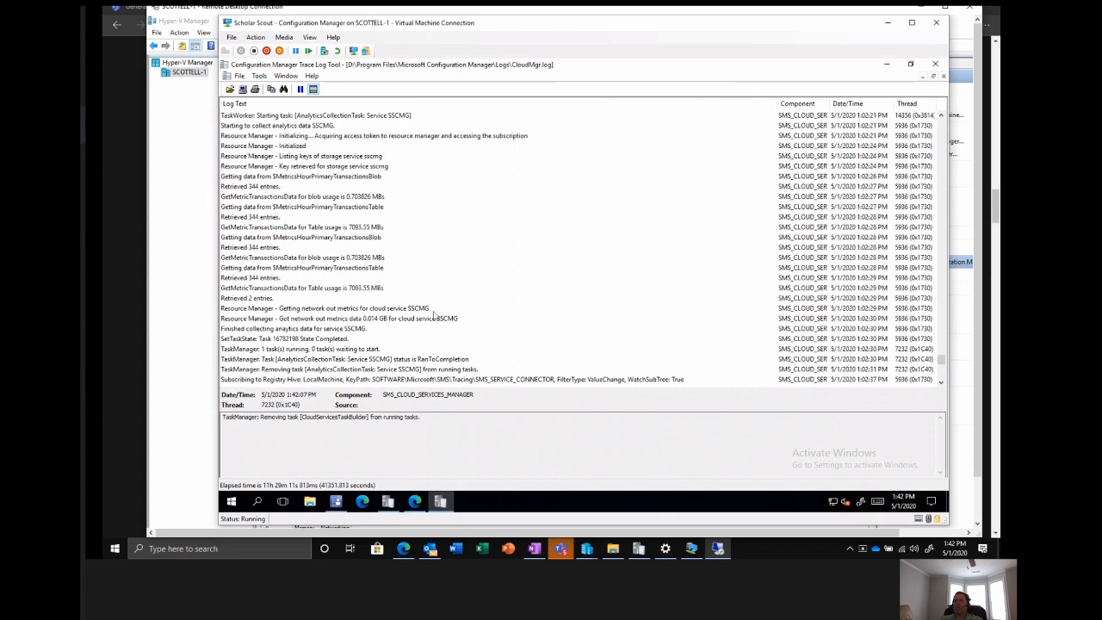
scroll(435, 315, down, 3)
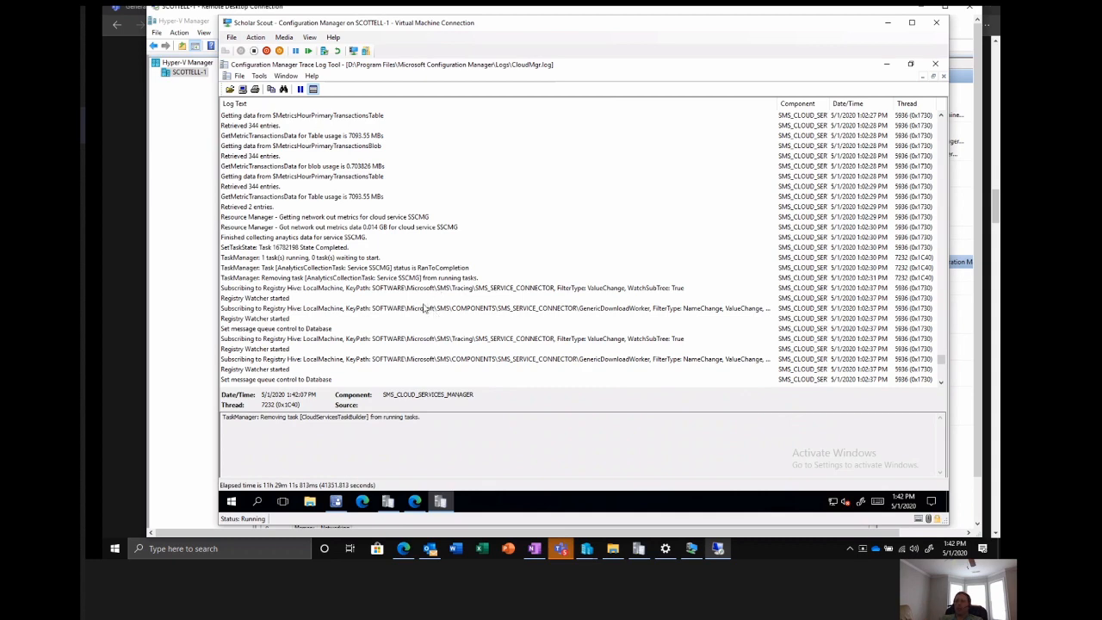
scroll(422, 308, down, 3)
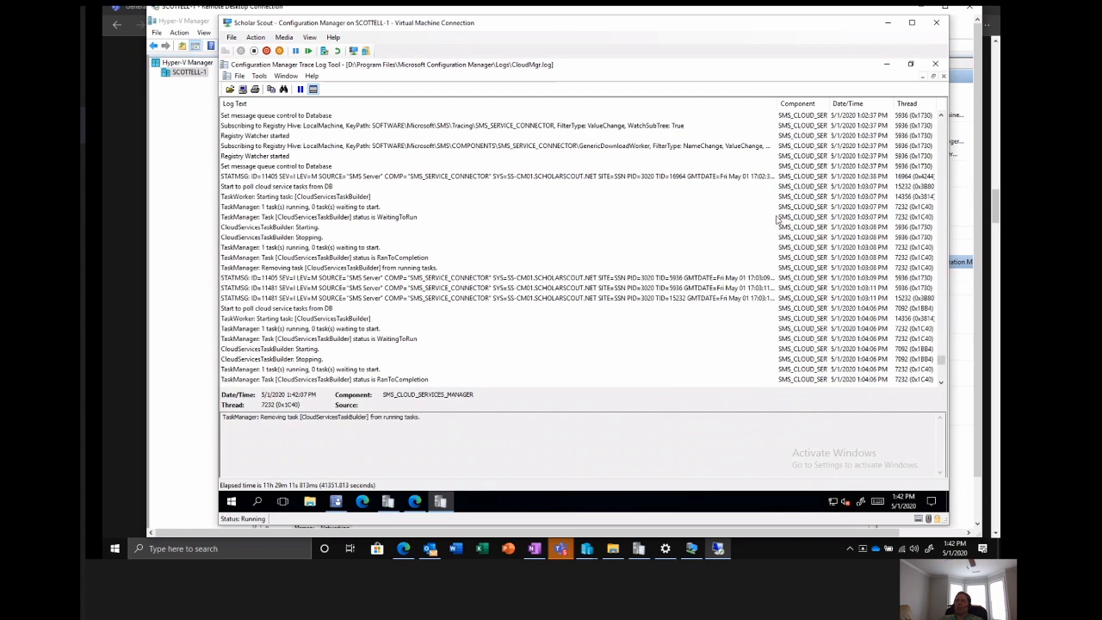
click(887, 65)
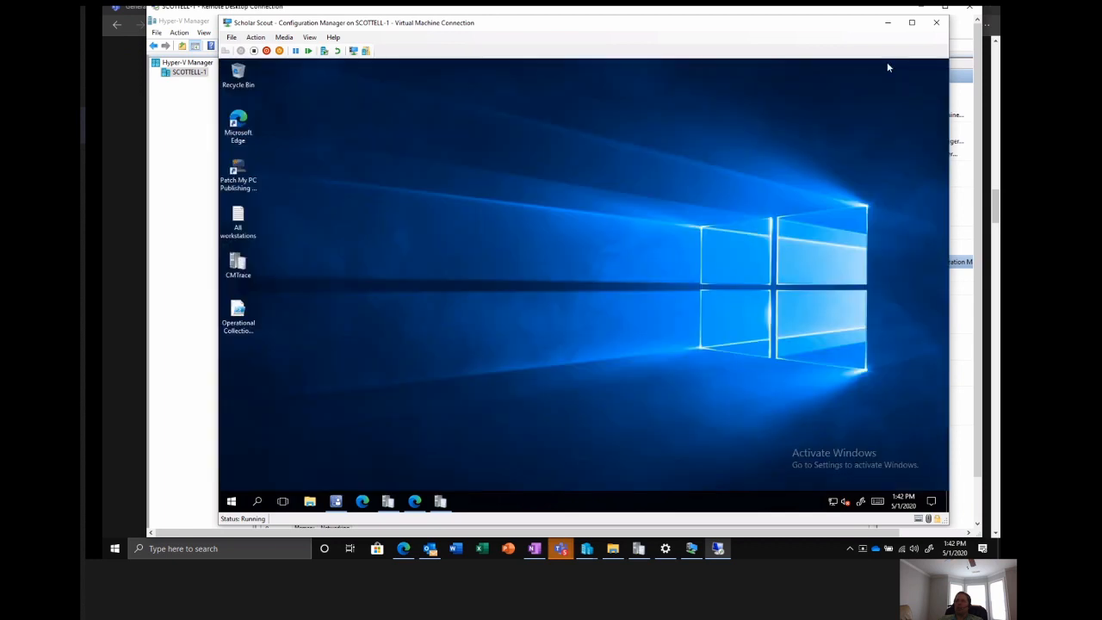
Return to the Configuration Manager console and list the site system roles installed on the SS-CM01 primary site server.
click(336, 502)
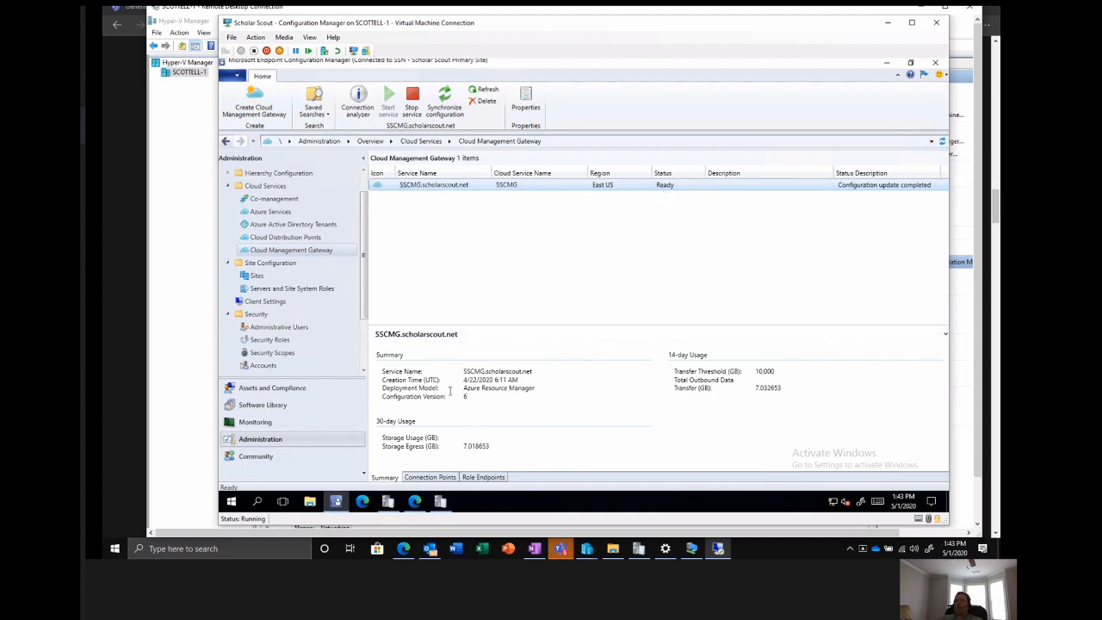
click(277, 290)
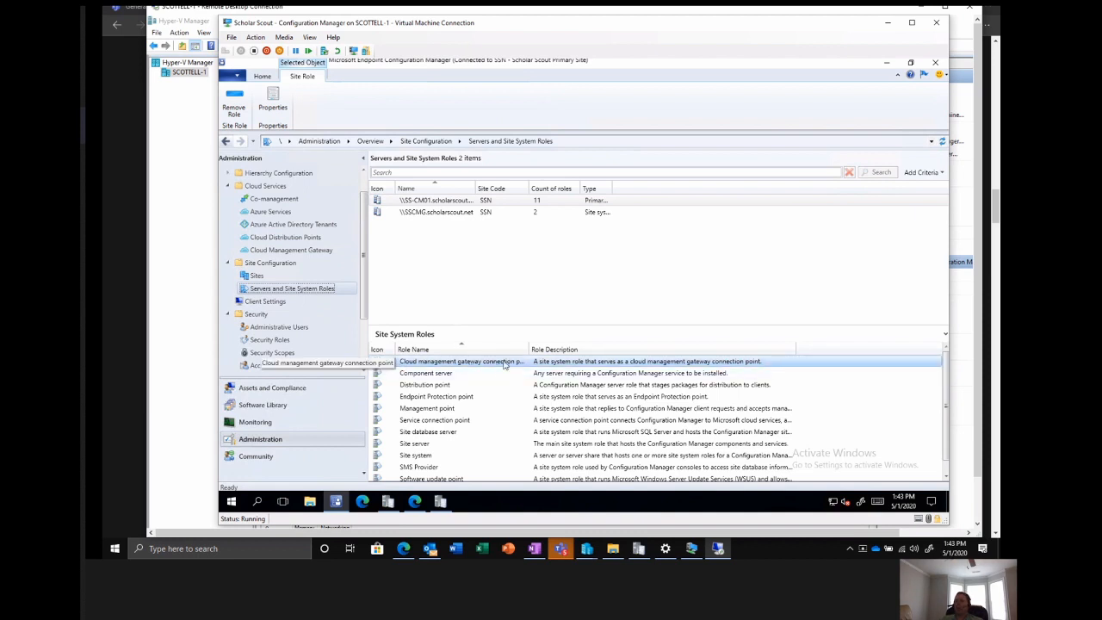
right_click(435, 209)
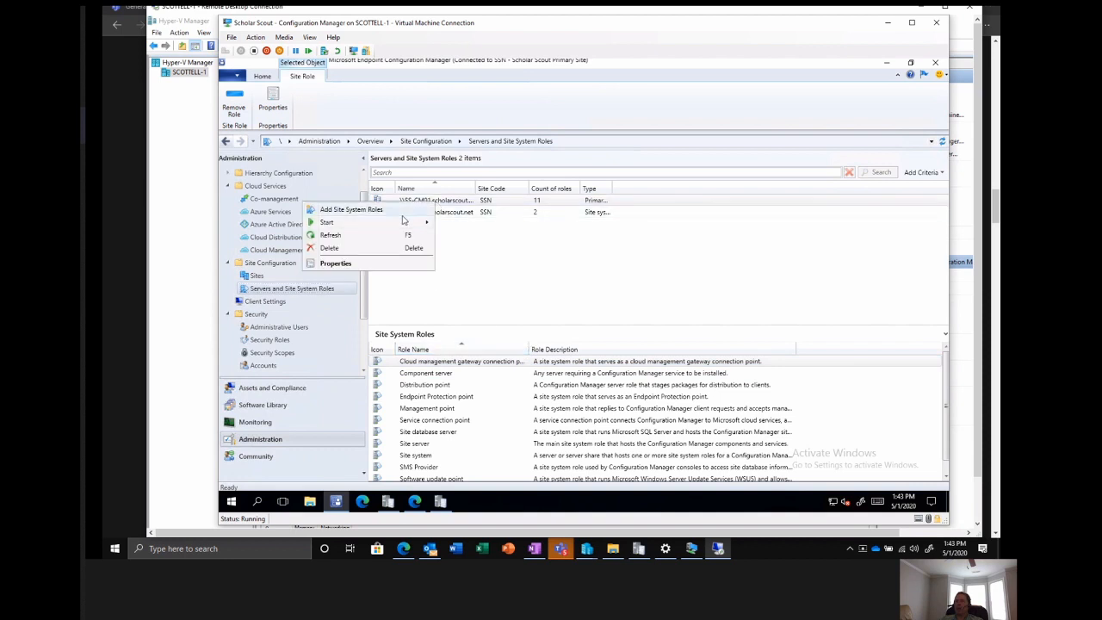
click(492, 295)
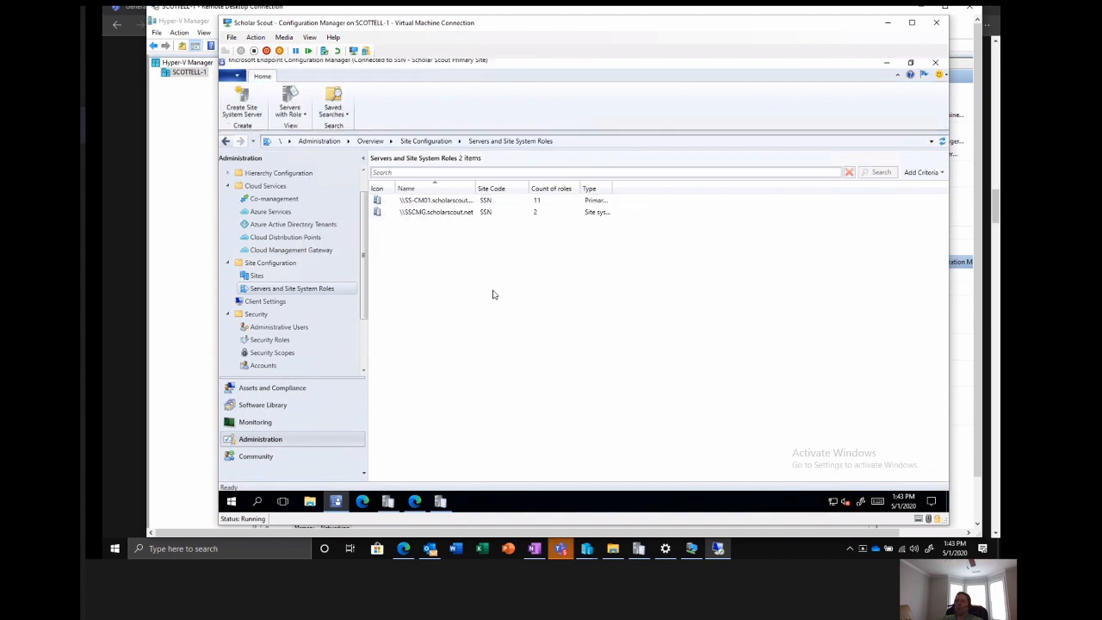
click(448, 202)
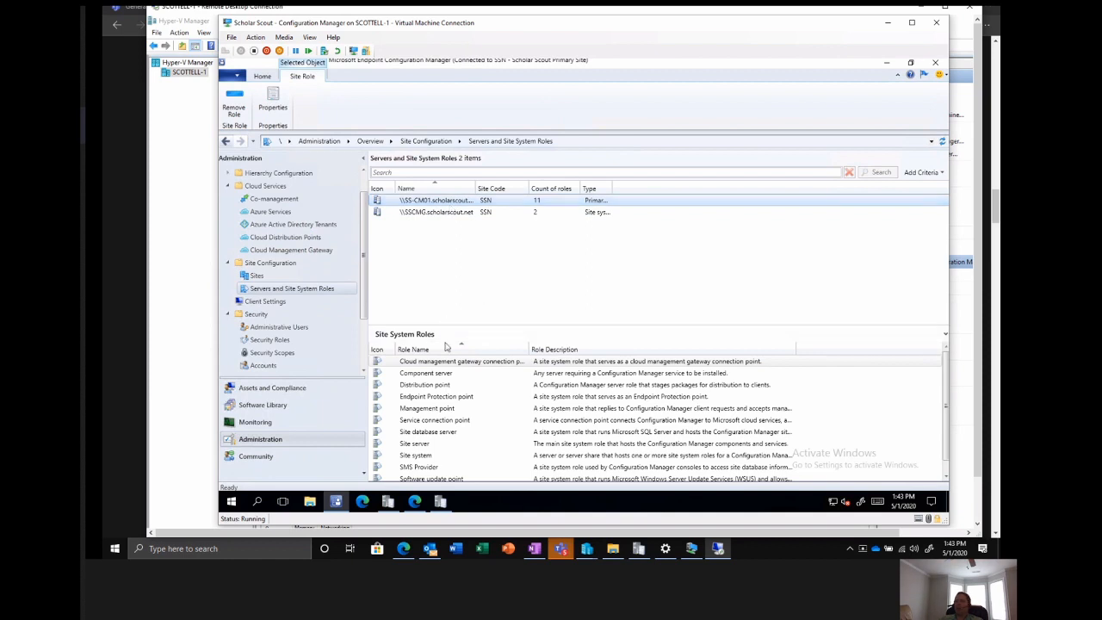
Check the management point's client connection and cloud management gateway traffic settings, and close its properties without saving.
click(426, 410)
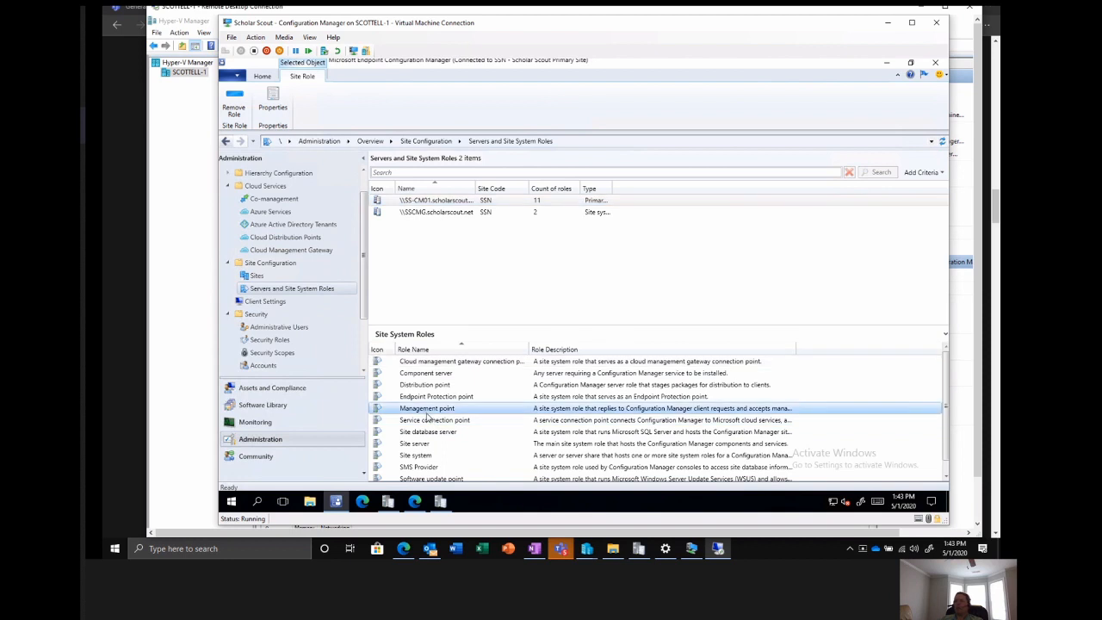
right_click(427, 414)
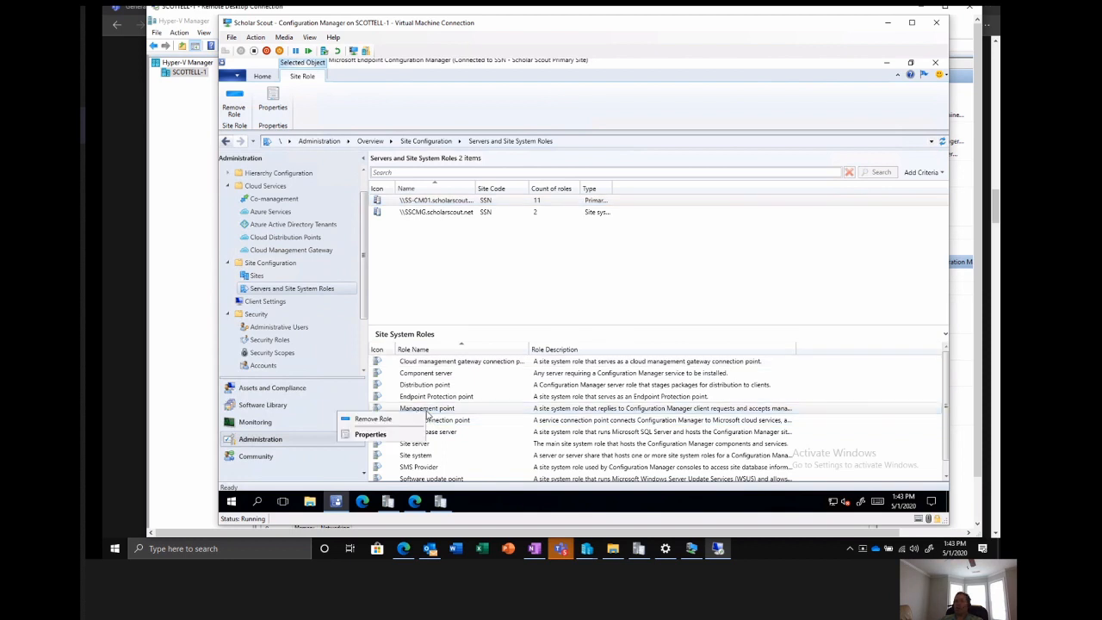
click(381, 438)
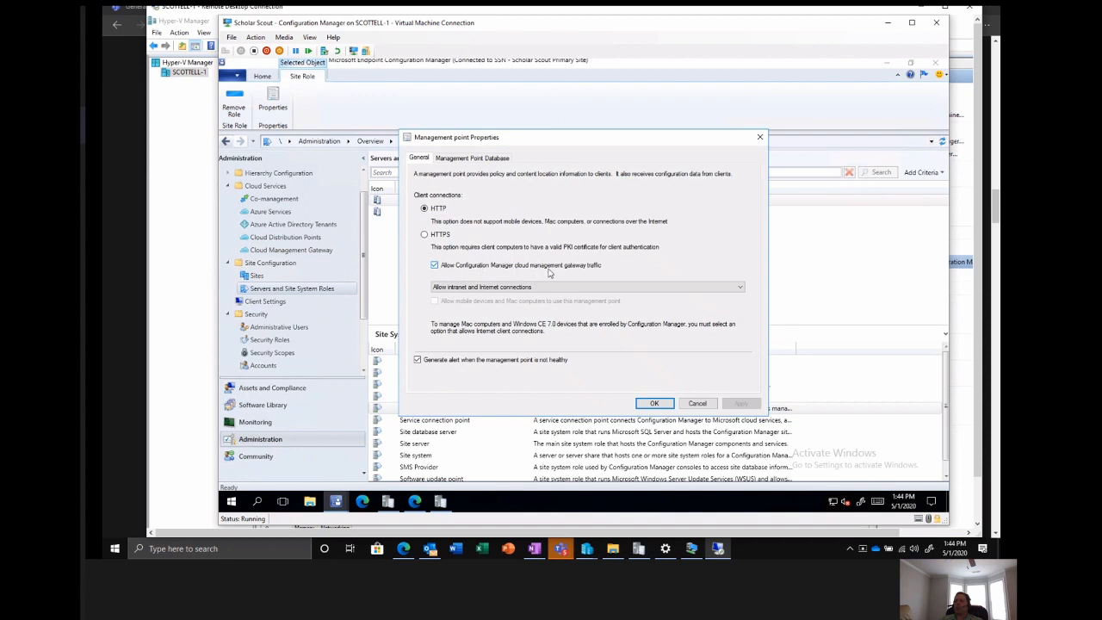
click(696, 404)
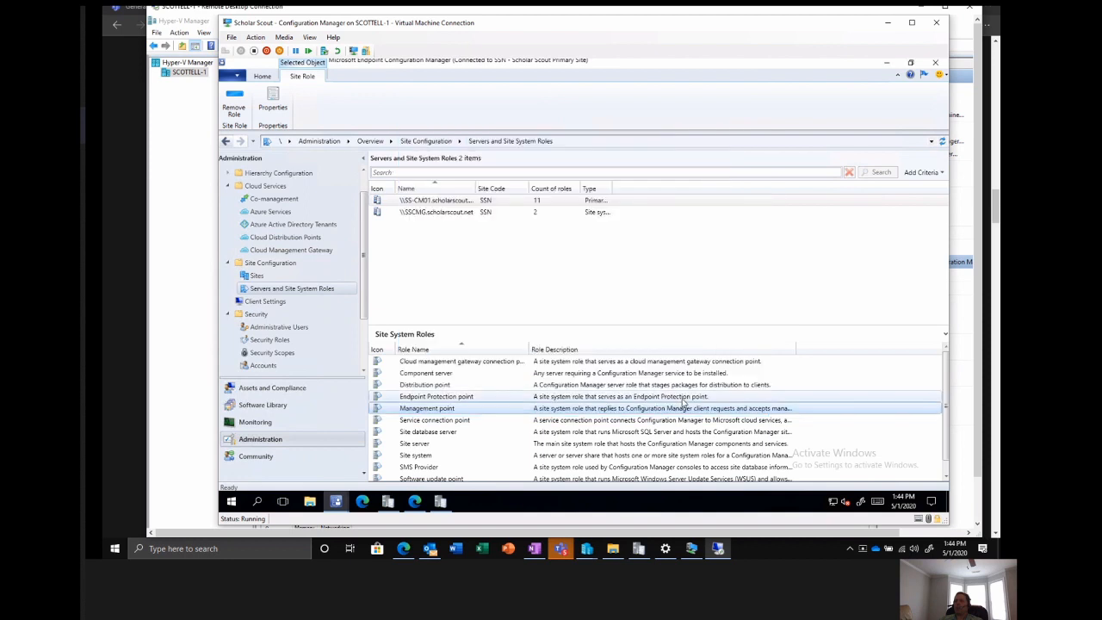
Check the software update point's cloud management gateway traffic and client connection settings, and close its properties without saving.
right_click(426, 479)
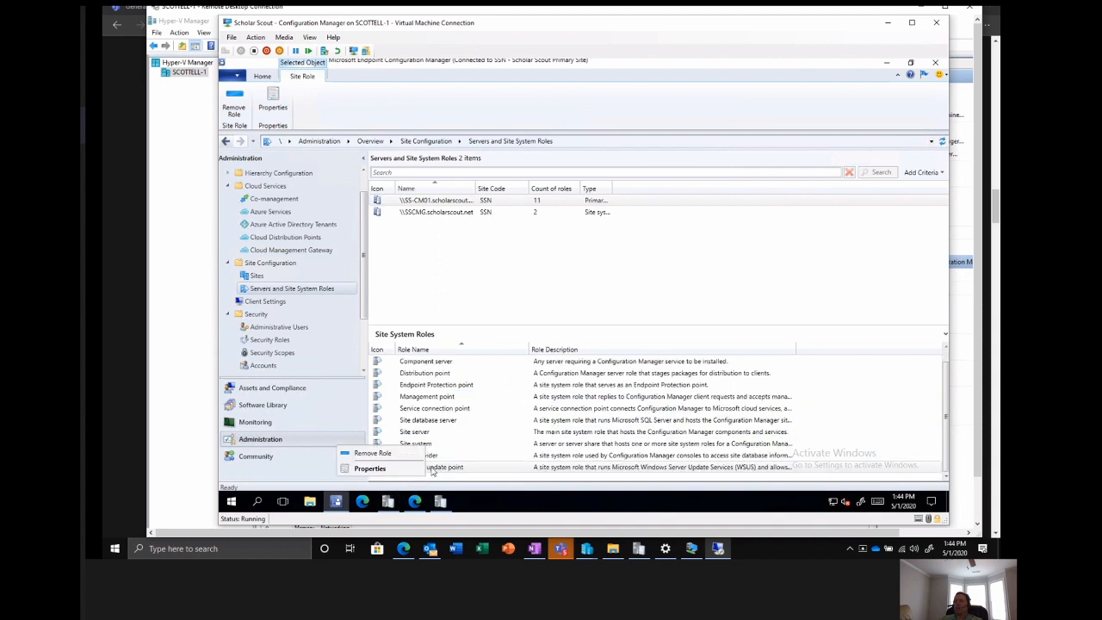
click(402, 472)
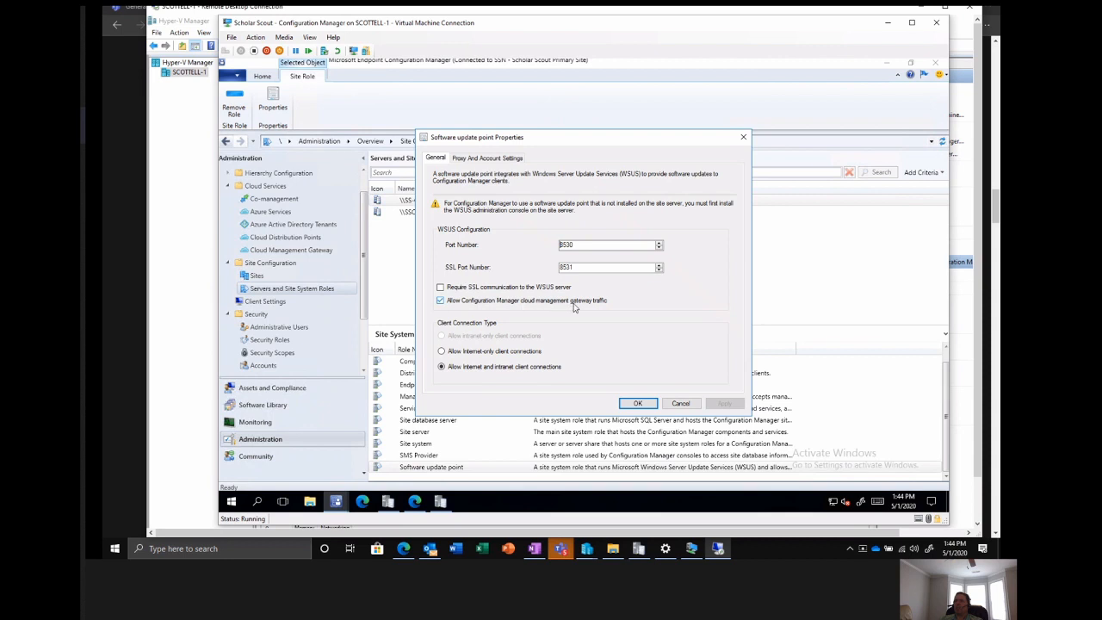
click(680, 404)
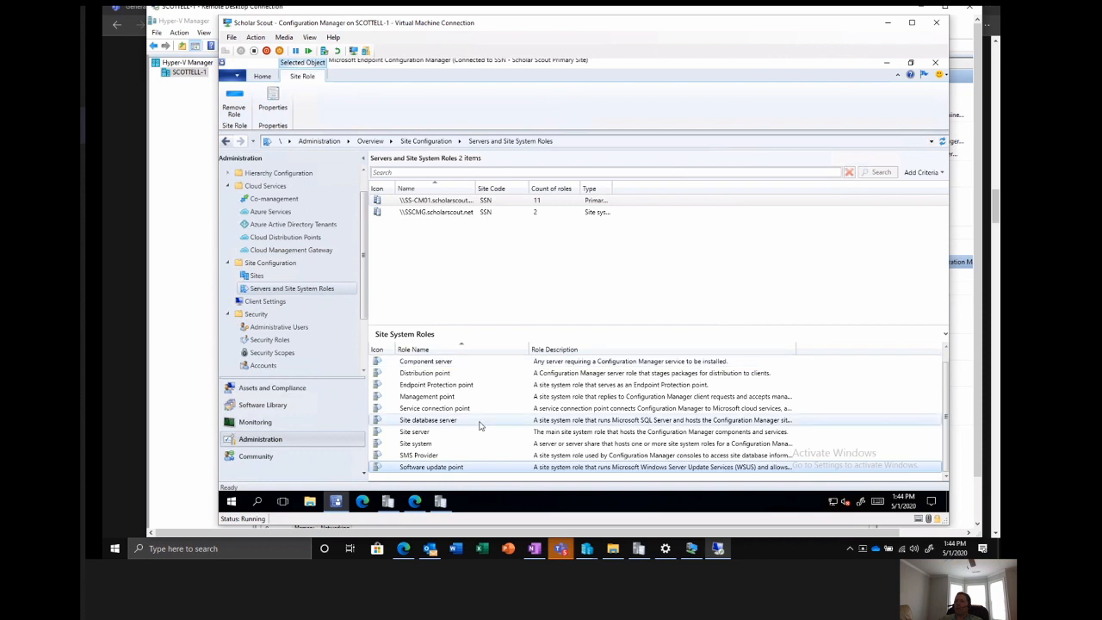
scroll(480, 425, up, 1)
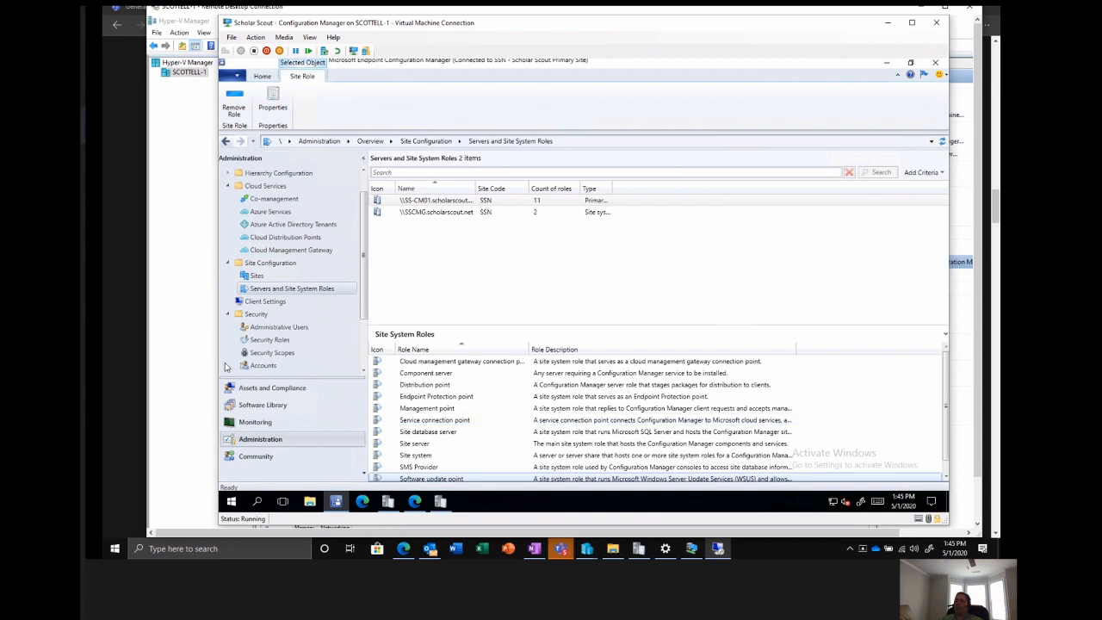
Review the cloud services options in the Scholar Scout CMG Settings client settings and close them without saving.
click(258, 302)
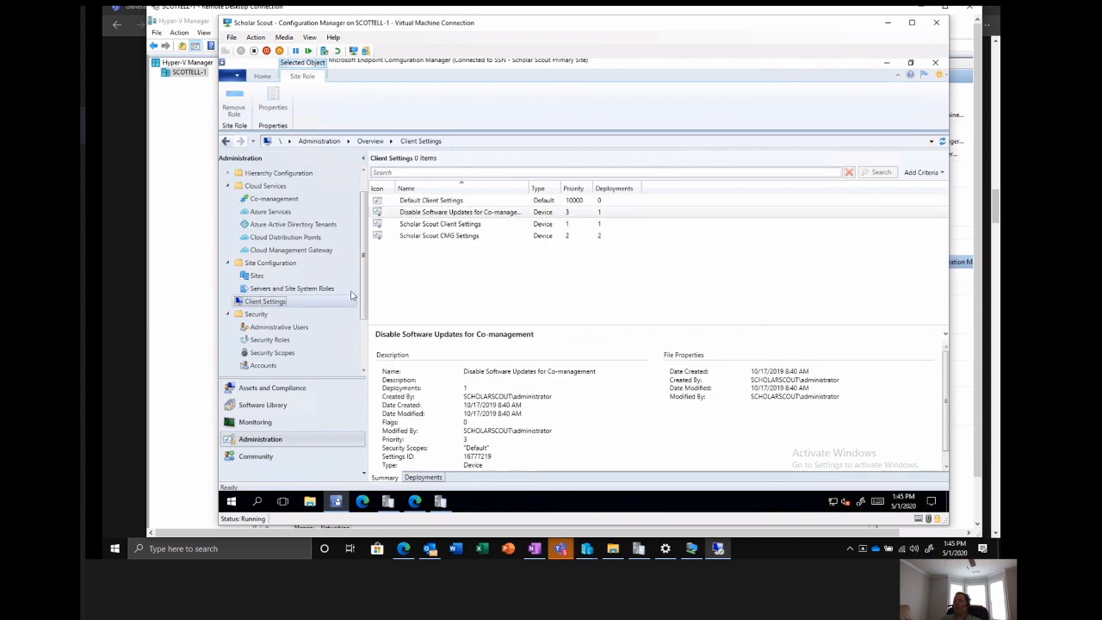
click(430, 242)
right_click(429, 242)
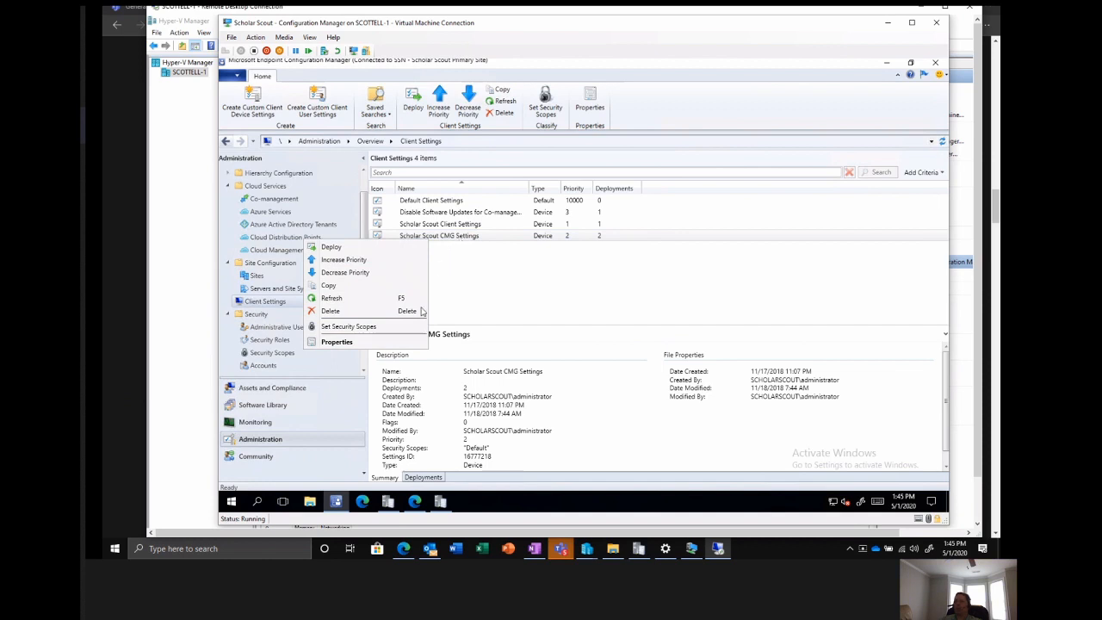
click(395, 345)
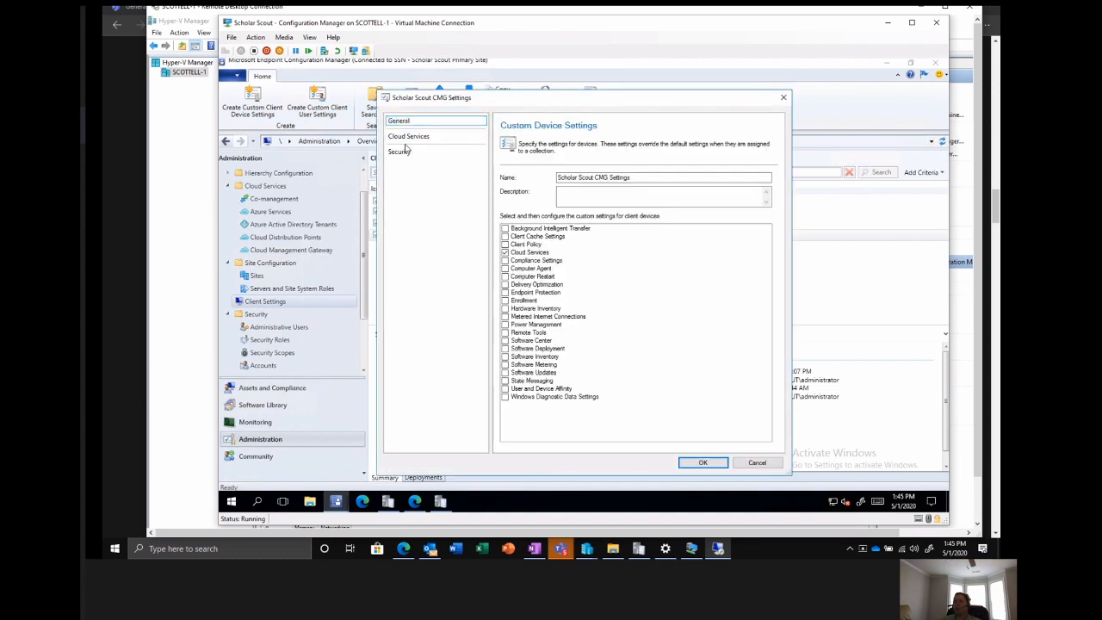
click(405, 137)
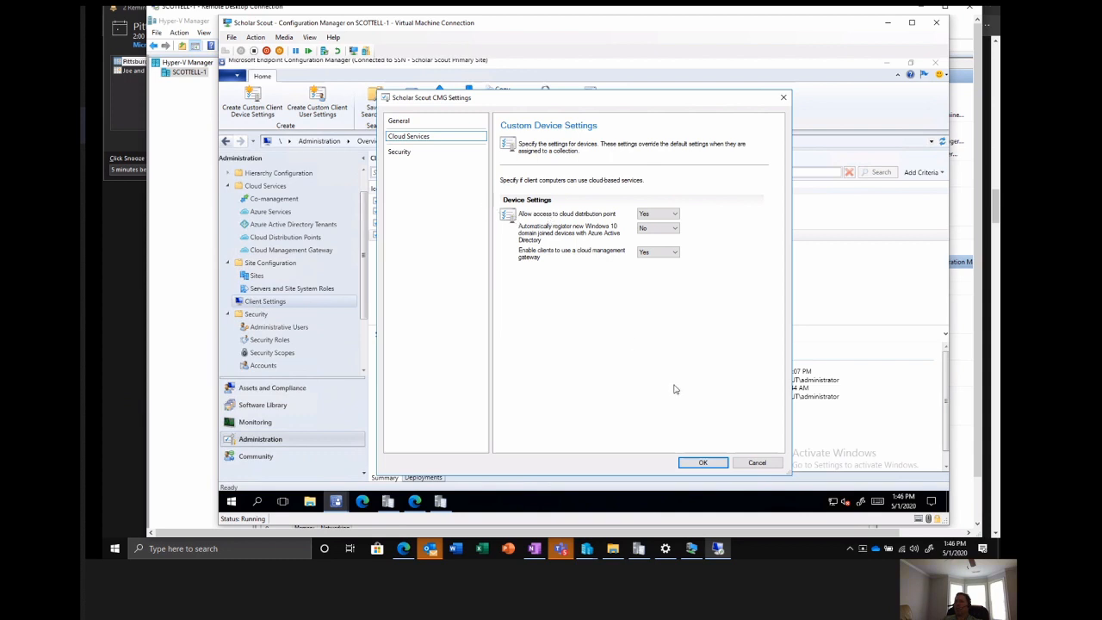
click(752, 464)
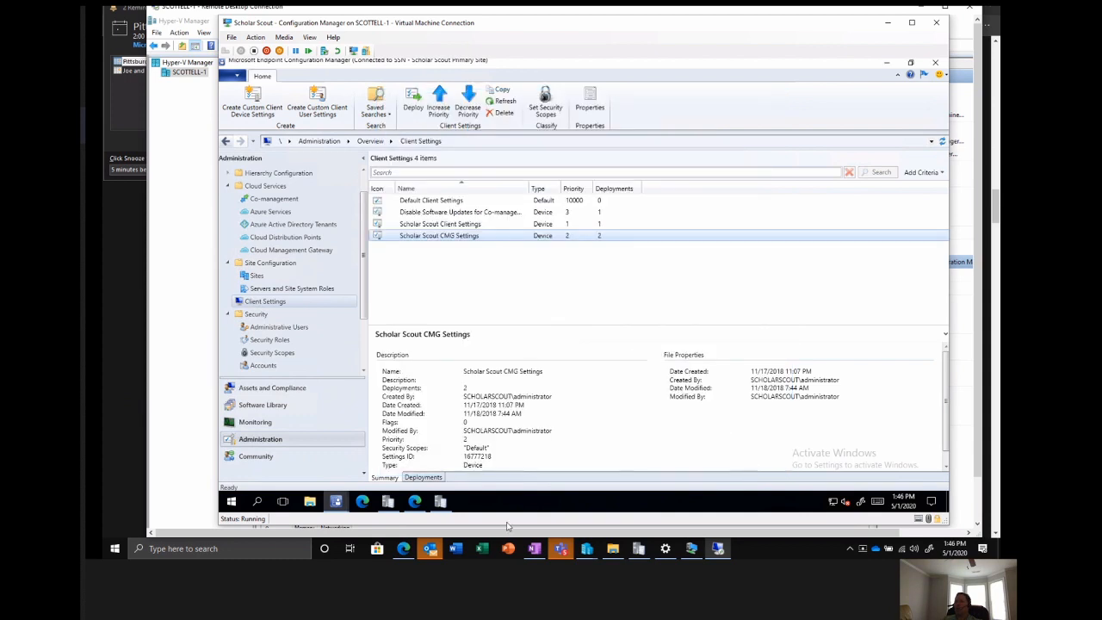
click(228, 509)
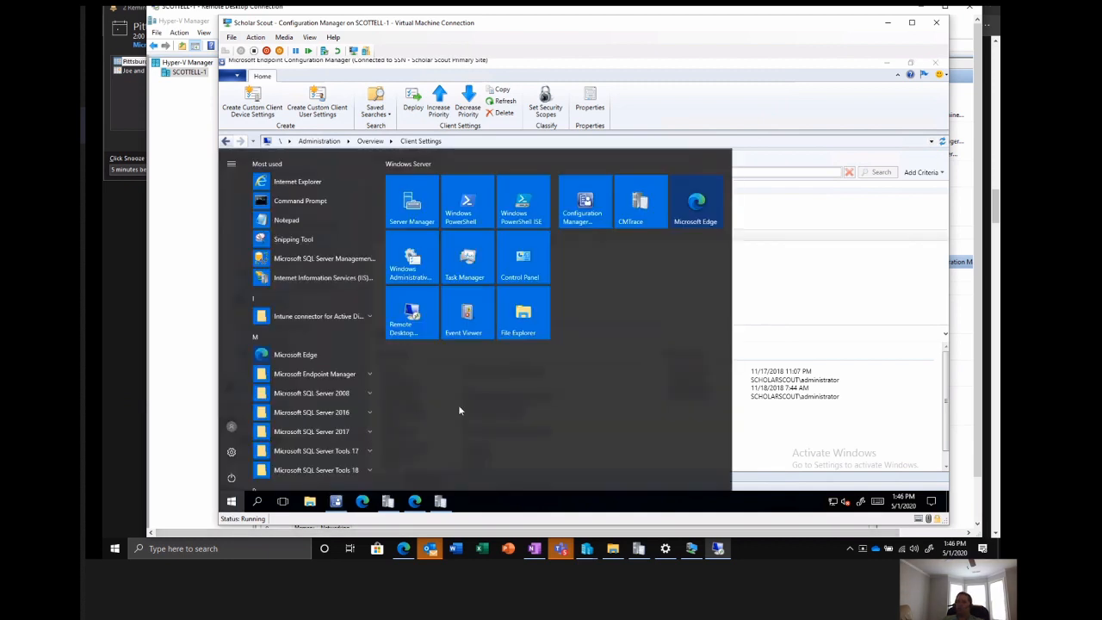
click(256, 502)
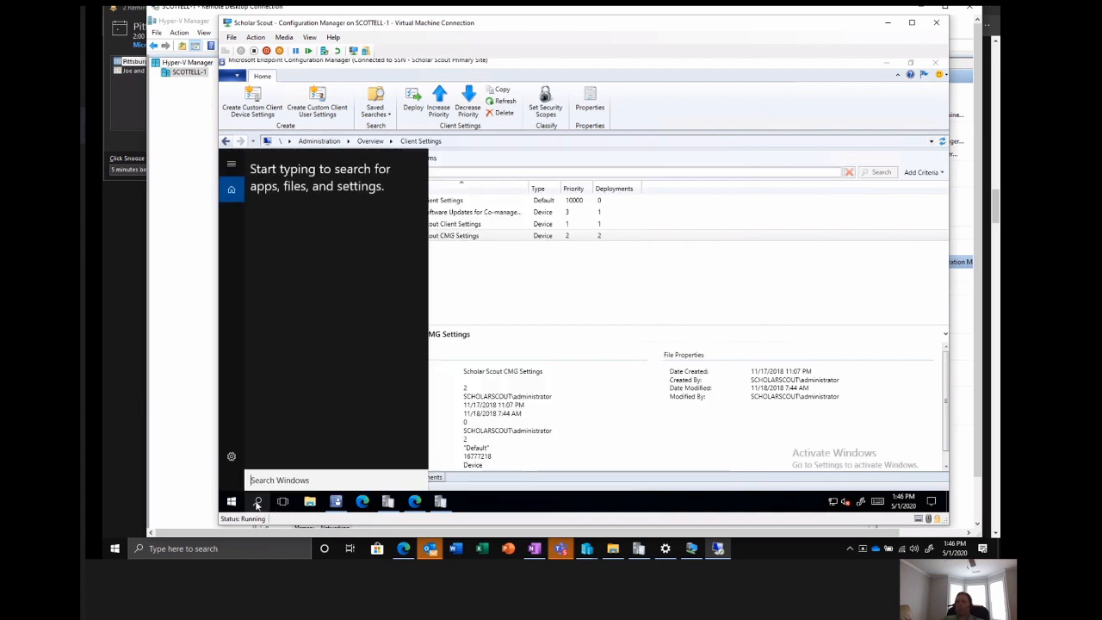
text(contr)
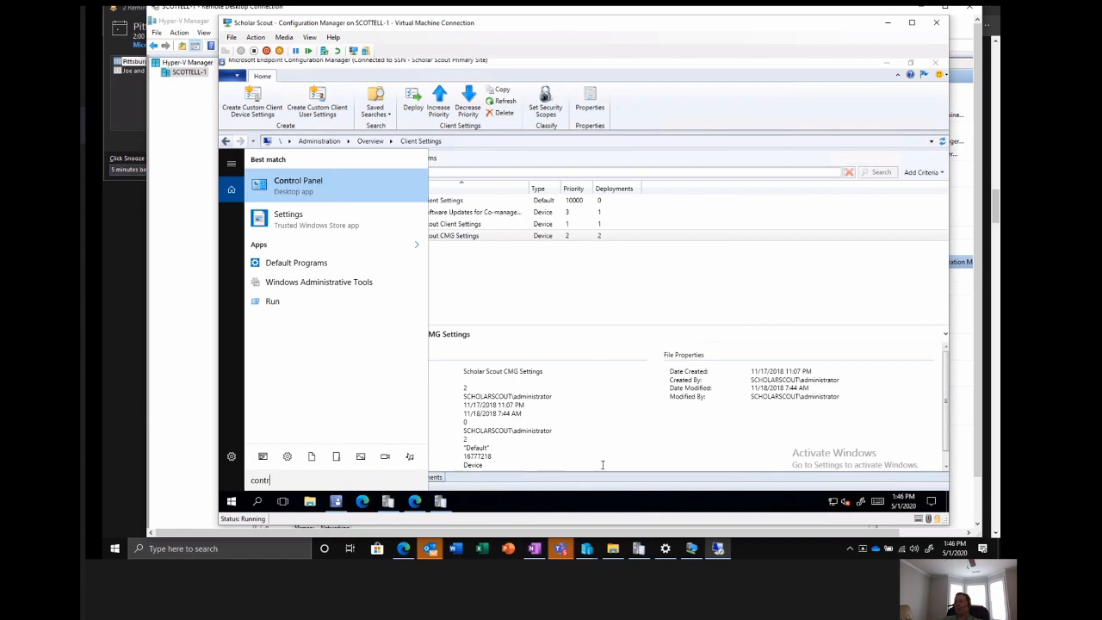
click(997, 215)
click(694, 549)
click(714, 549)
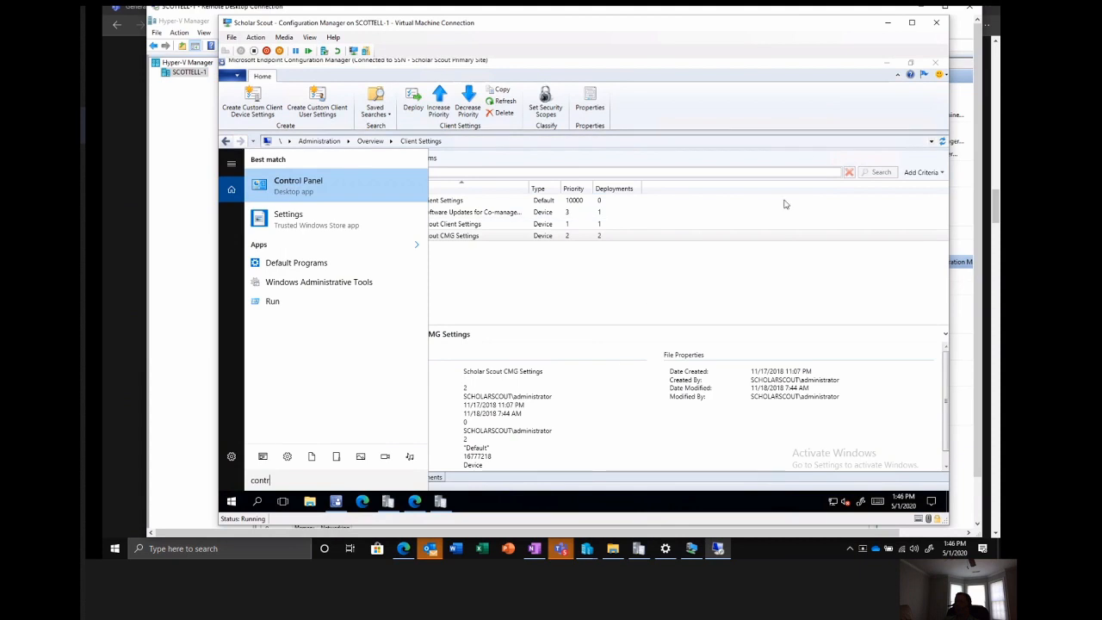
Minimize the Configuration Manager virtual machine, connect to Scholar Scout - Workstation 1 from Hyper-V Manager and reposition its window.
click(888, 24)
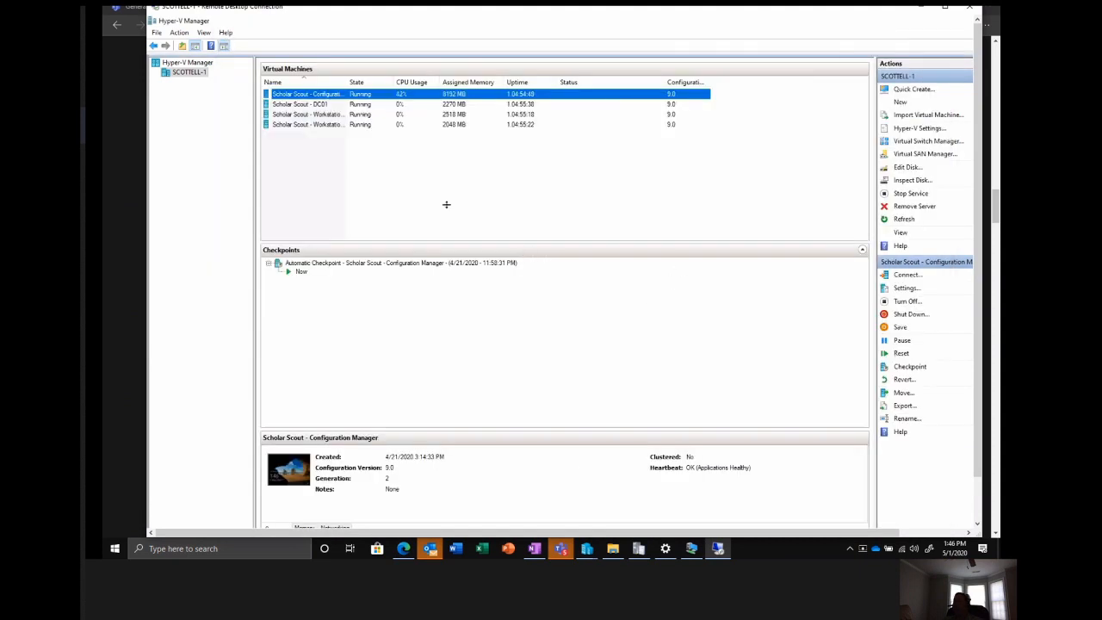
right_click(307, 115)
click(332, 119)
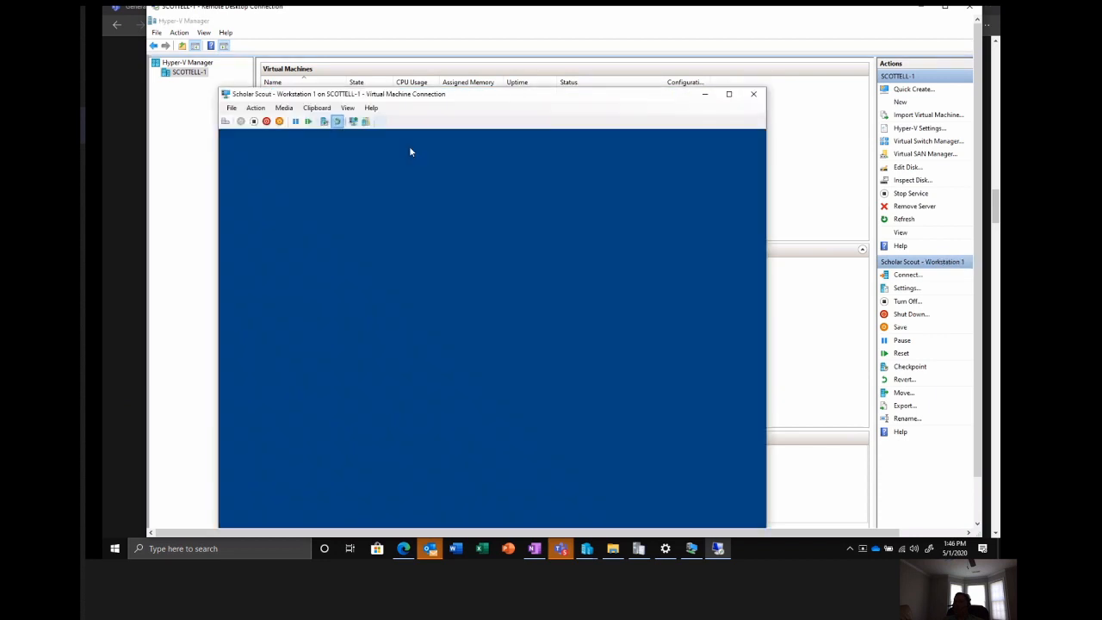
drag(448, 95, 537, 49)
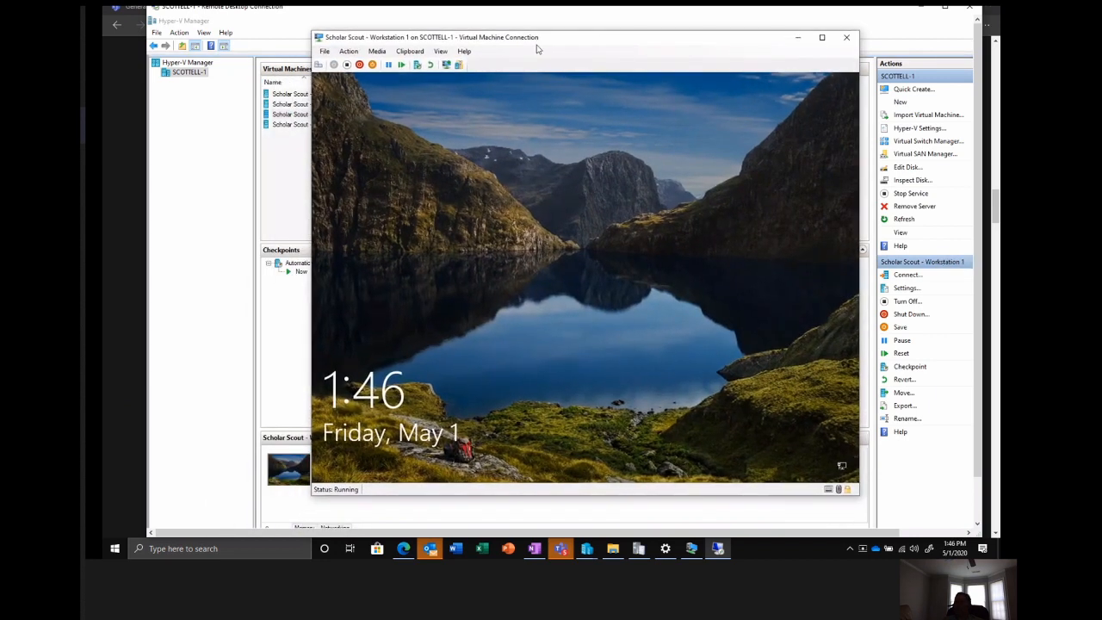
Sign in to Scholar Scout - Workstation 1 by entering the account password on its lock screen.
click(475, 296)
text(••••••)
key(Return)
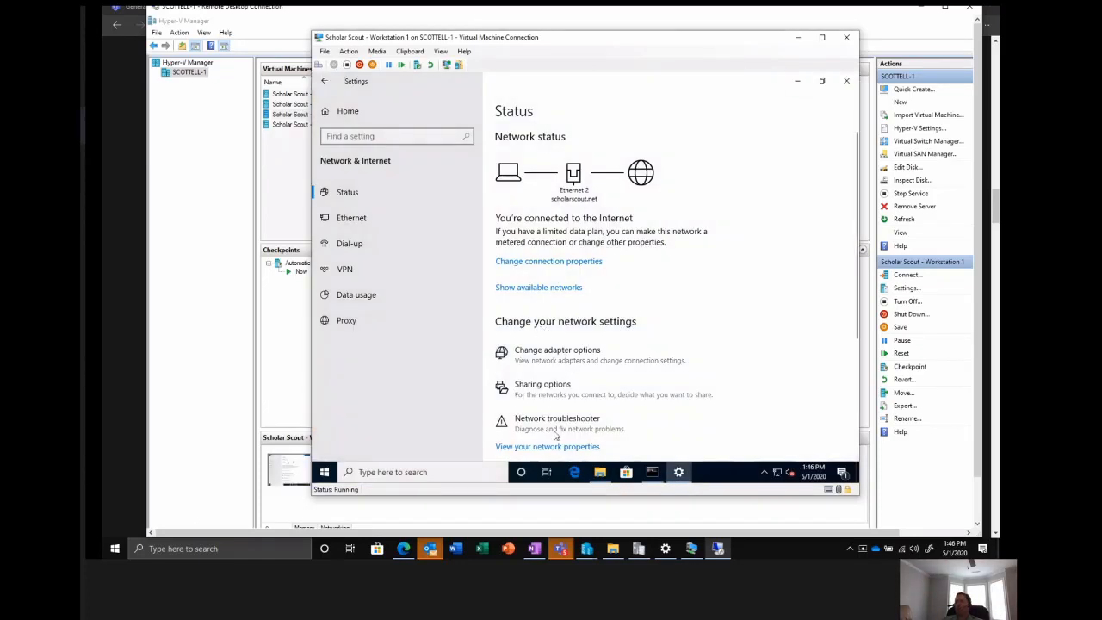
Find Control Panel on the workstation and open its Configuration Manager client properties.
click(408, 472)
text(controlp)
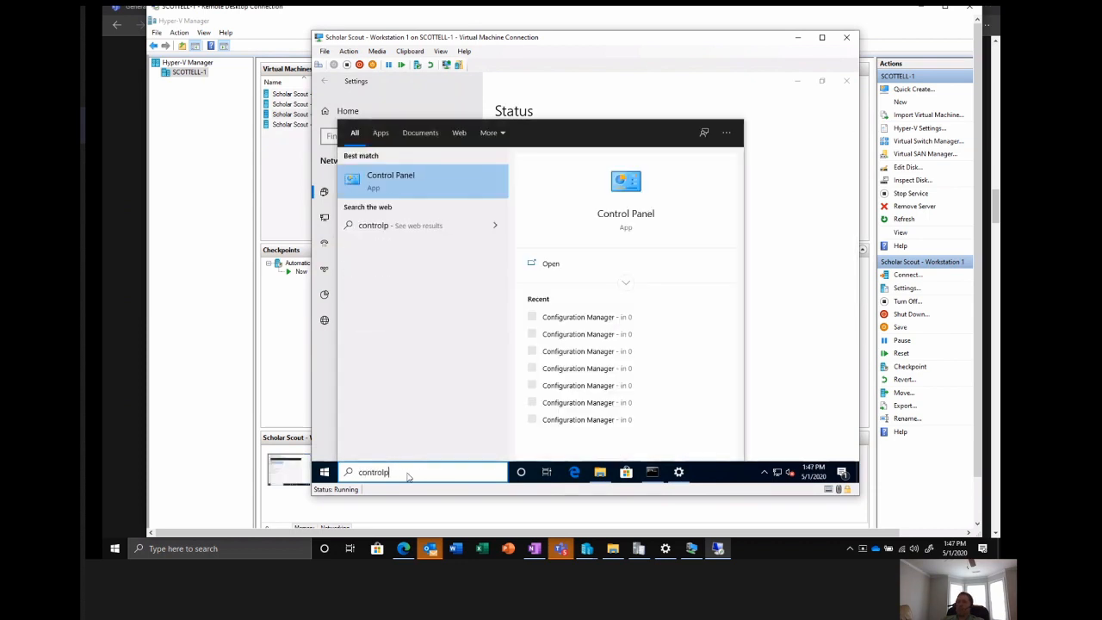
click(452, 186)
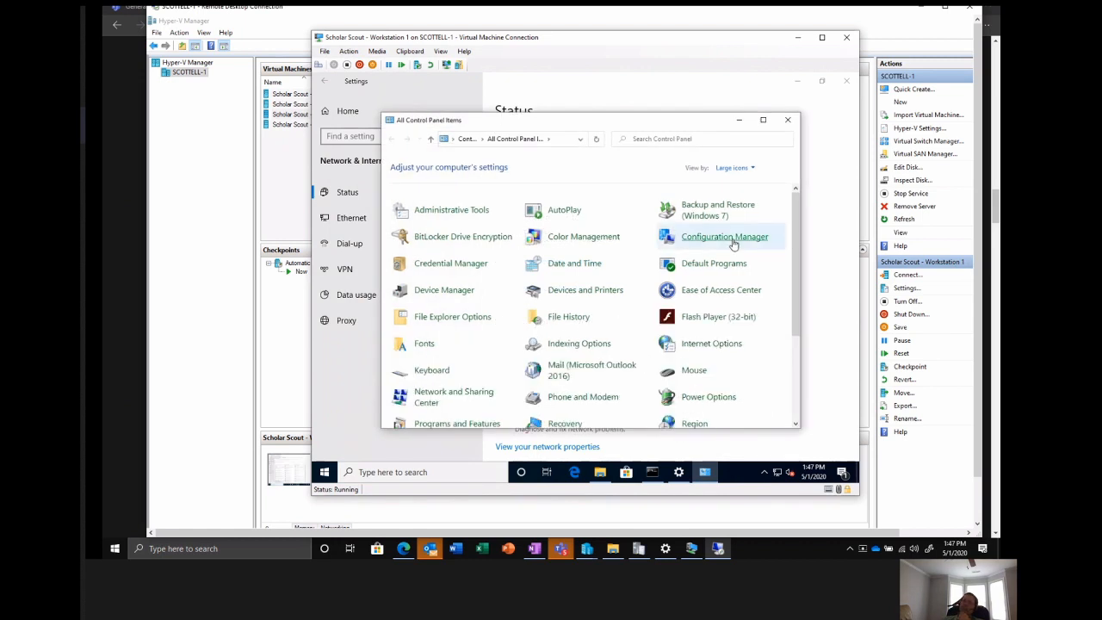
click(732, 244)
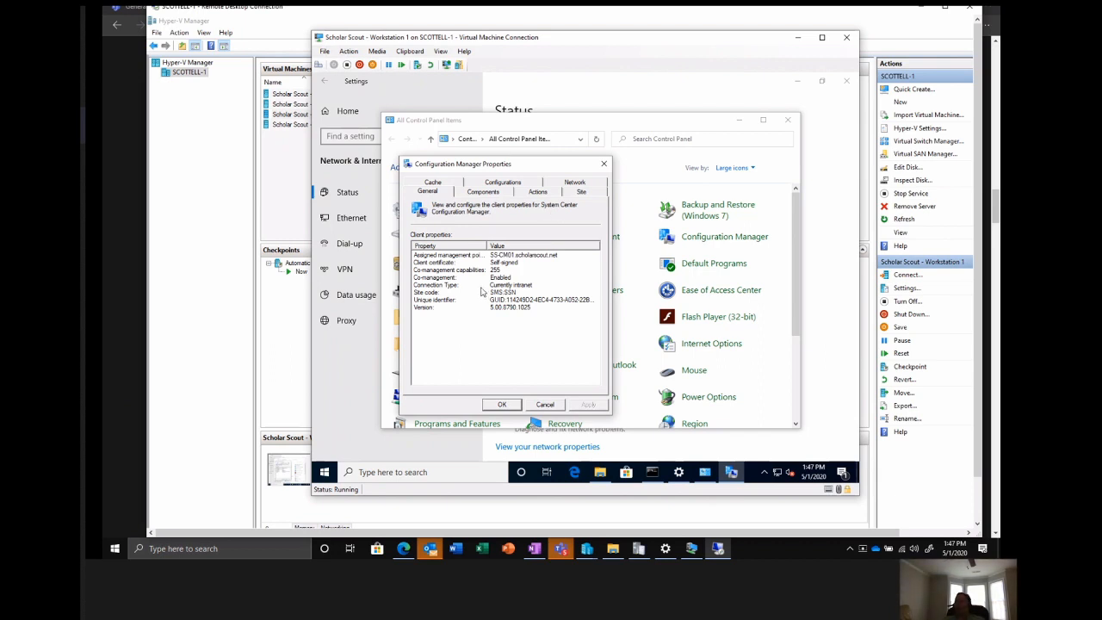
Check the client's Internet-based management point and its connection type, and close the Configuration Manager properties without saving.
click(564, 183)
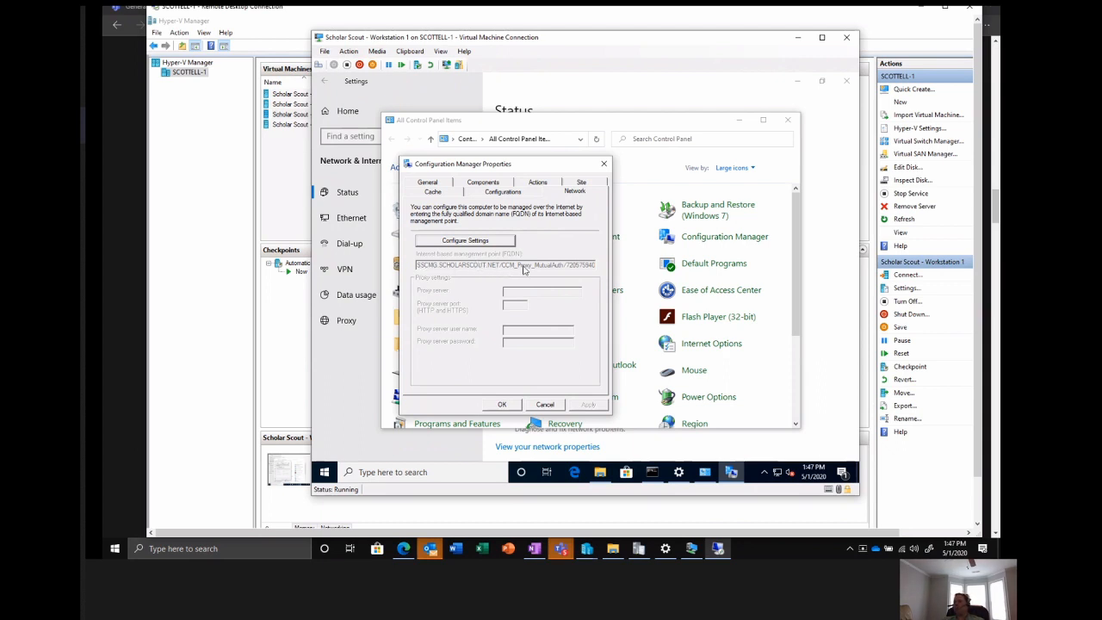
click(433, 183)
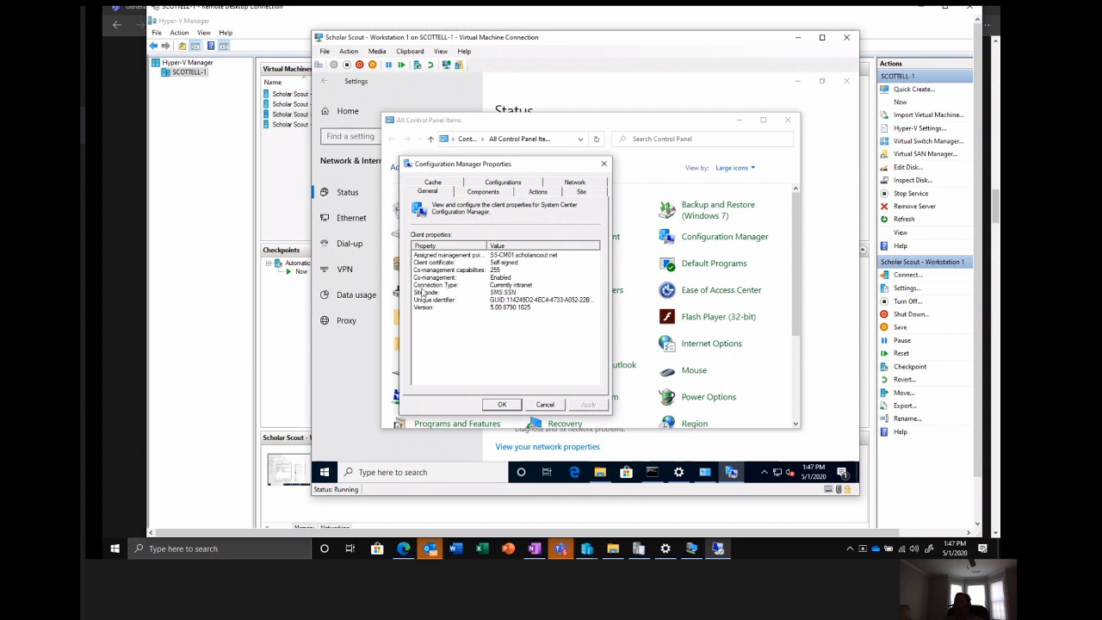
click(424, 285)
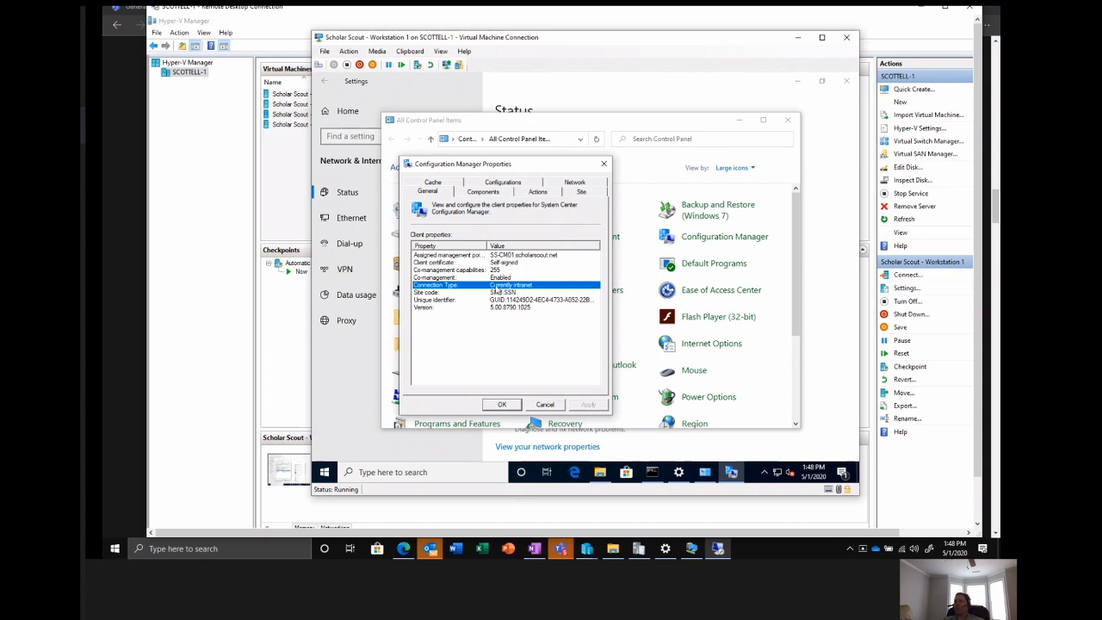
click(544, 405)
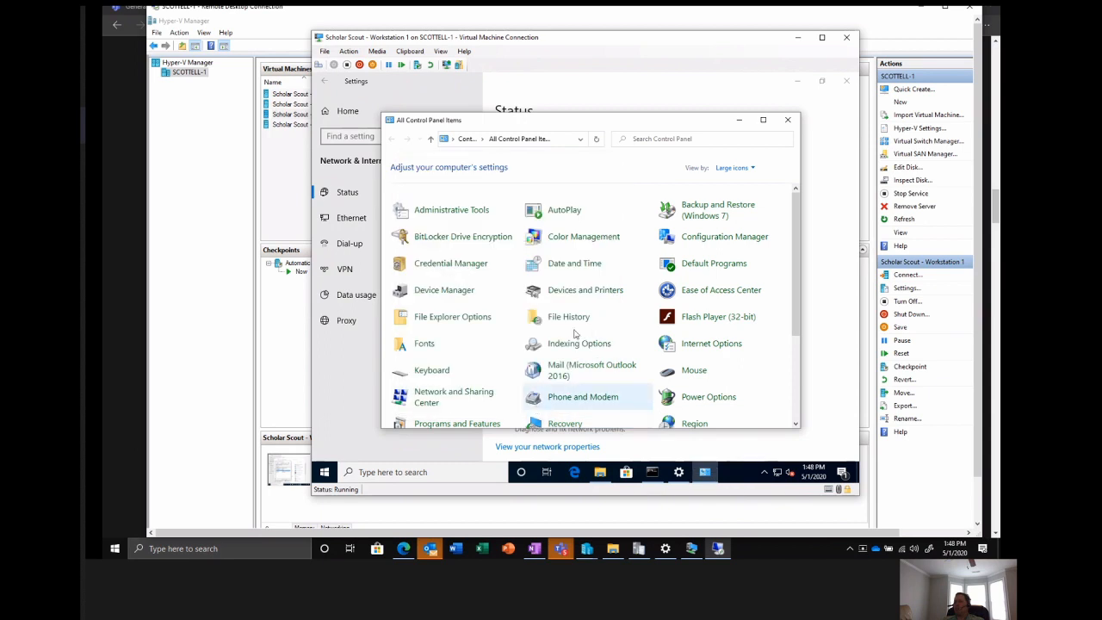
Close Control Panel and minimize the Settings and command prompt windows on the workstation.
click(795, 126)
click(797, 81)
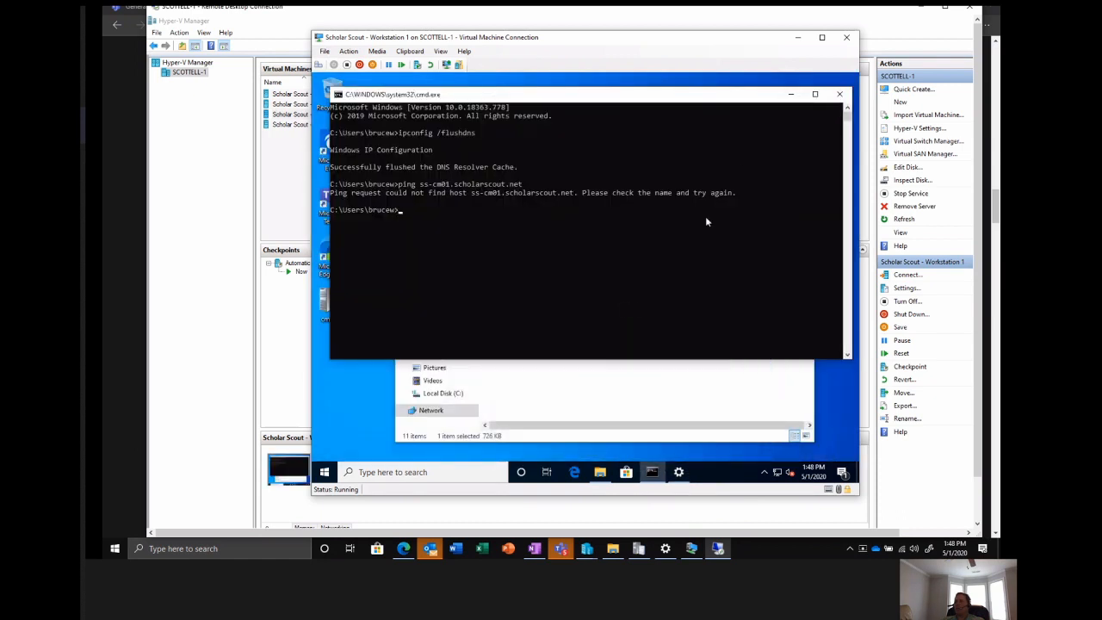
click(790, 94)
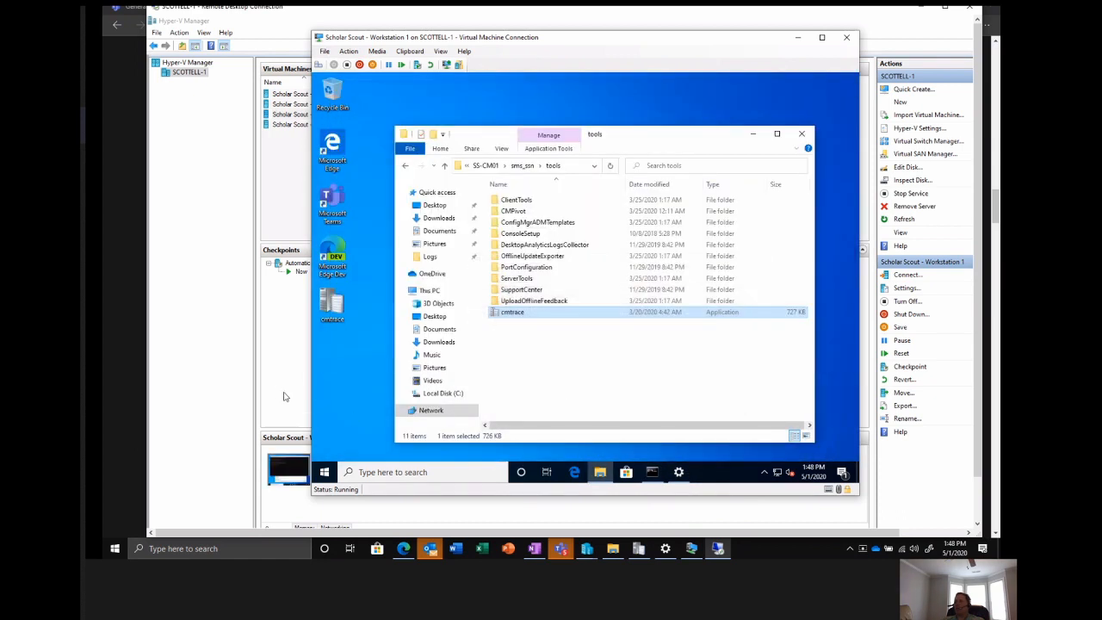
Return to Hyper-V Manager and connect to the Scholar Scout - Configuration Manager virtual machine.
click(275, 371)
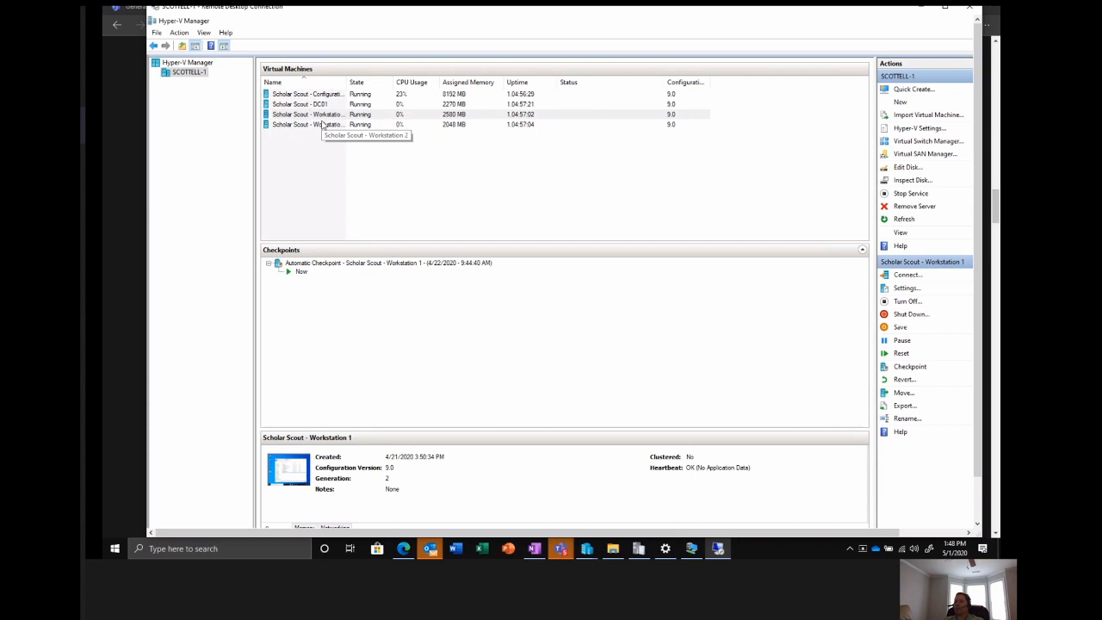
click(310, 95)
right_click(310, 94)
click(334, 99)
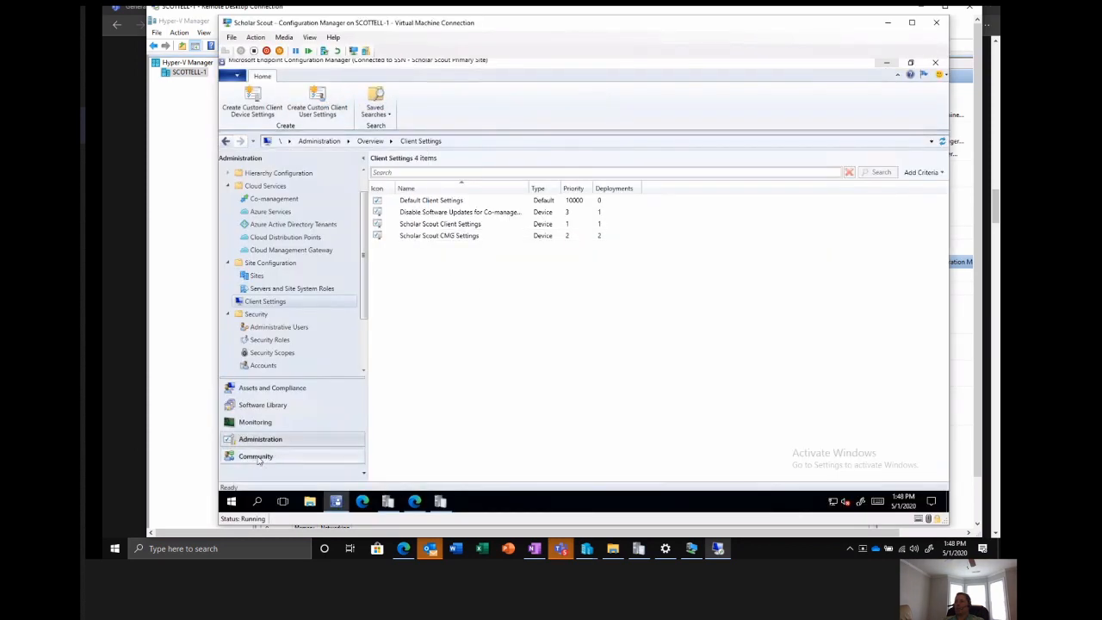
Show the All Systems devices in Assets and Compliance and check where SS-WKST1 offers Resultant Client Settings, without running it.
click(259, 388)
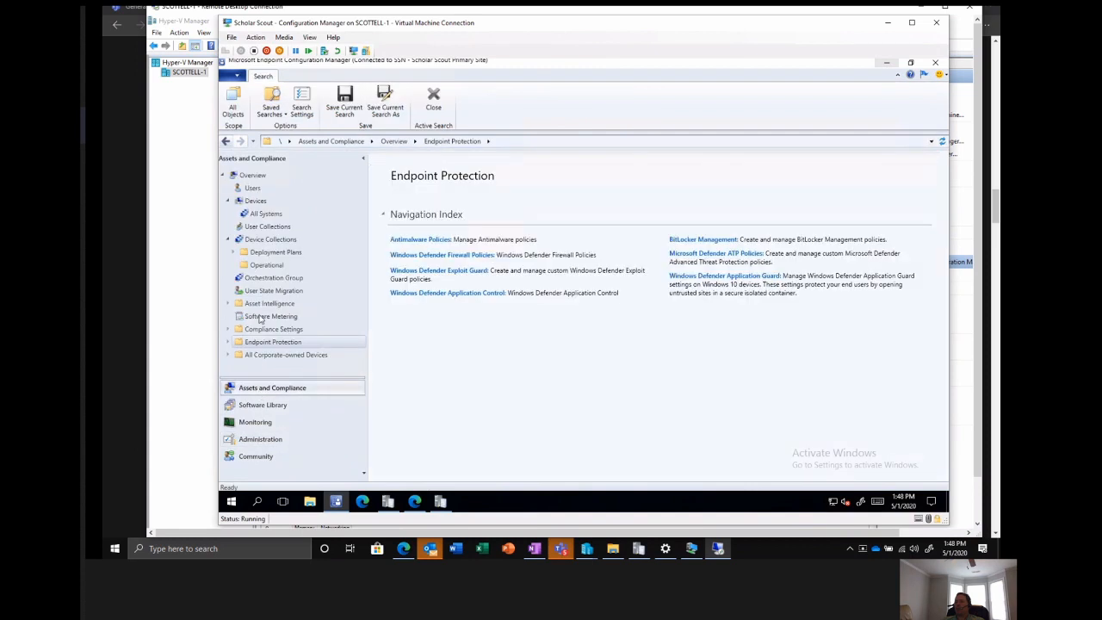
click(266, 213)
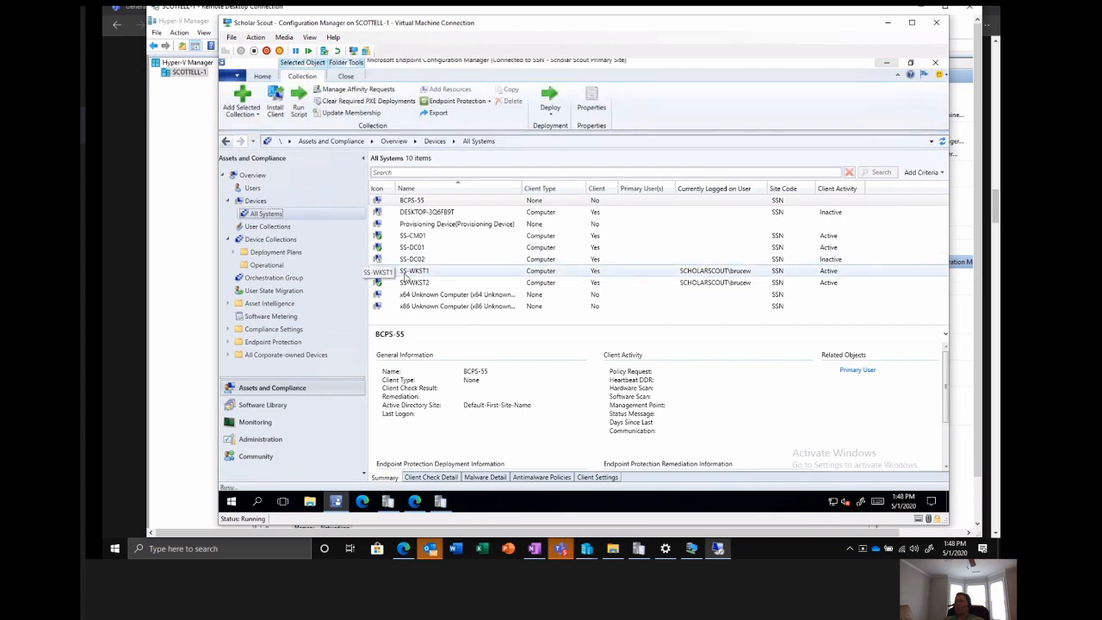
click(405, 274)
right_click(405, 273)
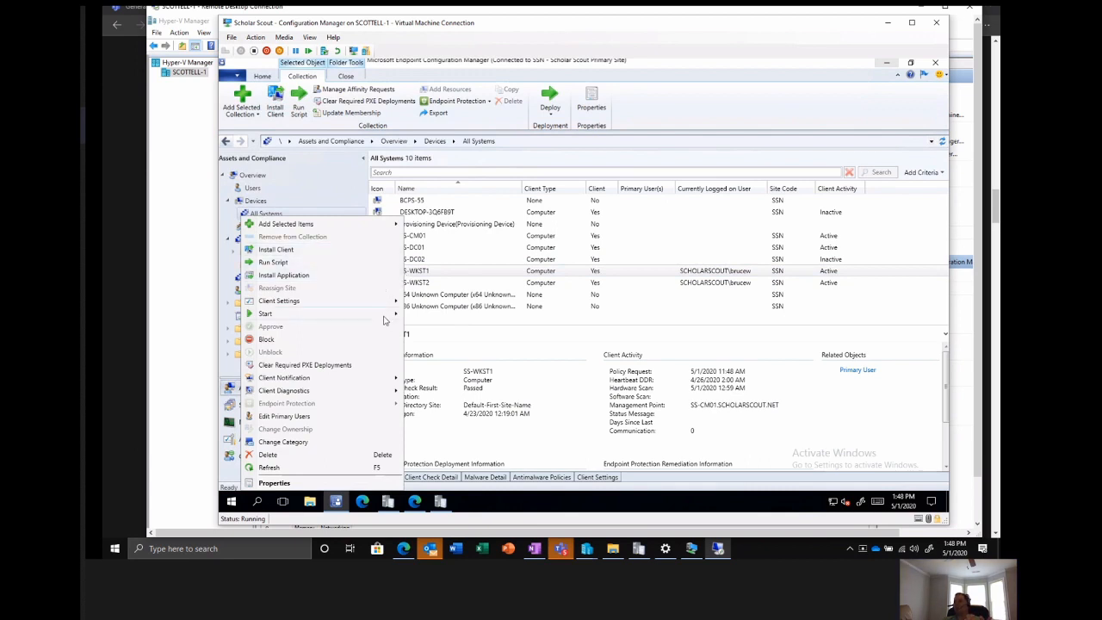
mouse_move(384, 299)
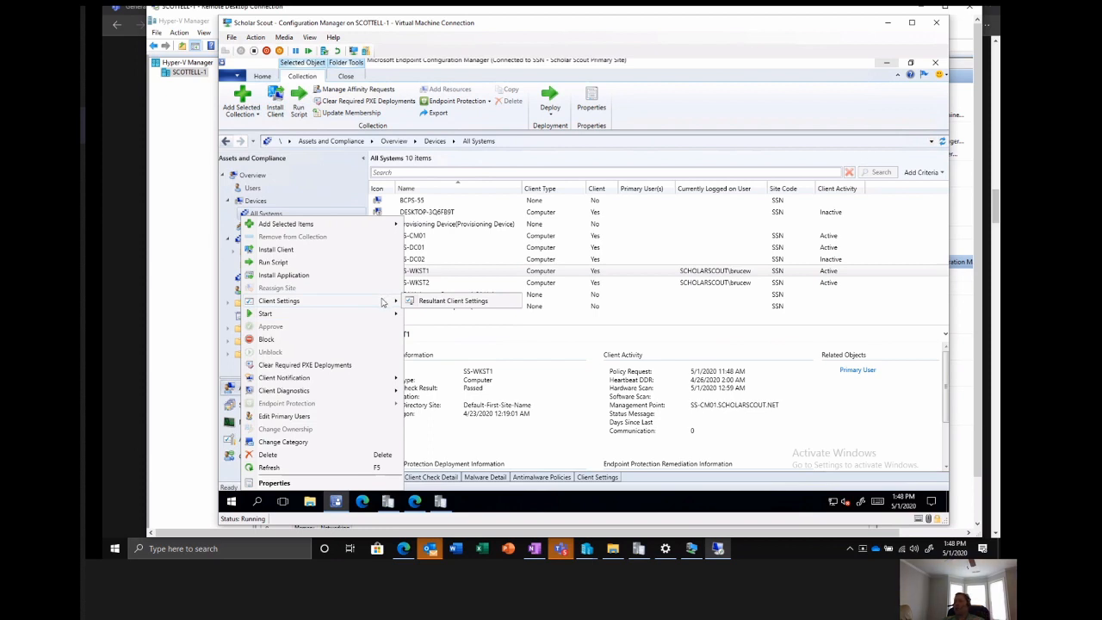
click(501, 331)
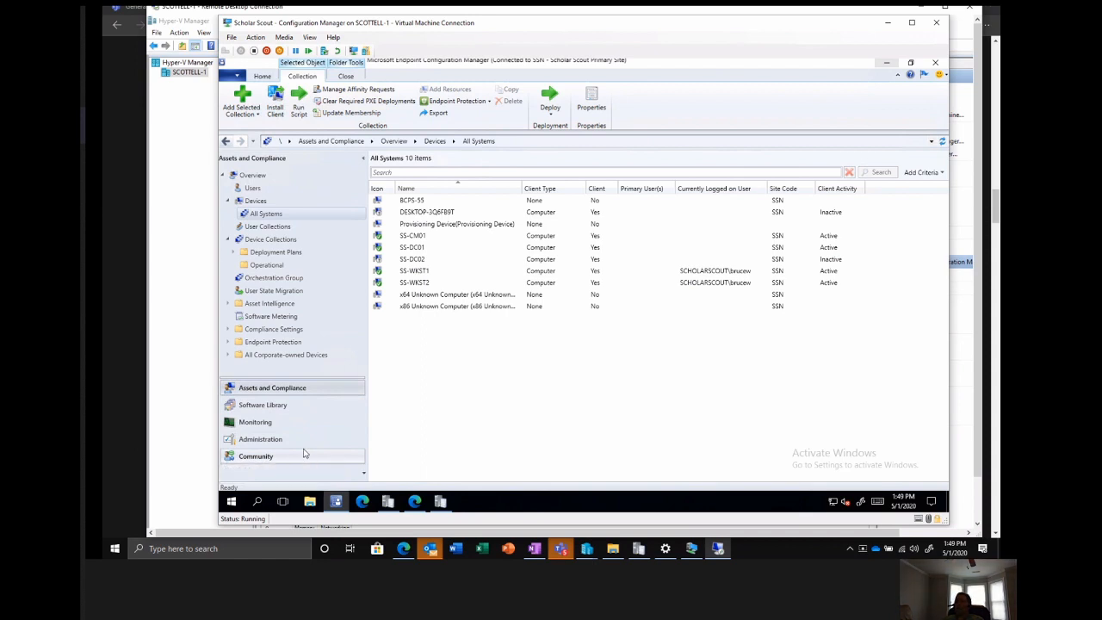
Show the boundaries under Hierarchy Configuration, review the IP address range boundary's properties and close them without saving.
click(258, 452)
click(257, 441)
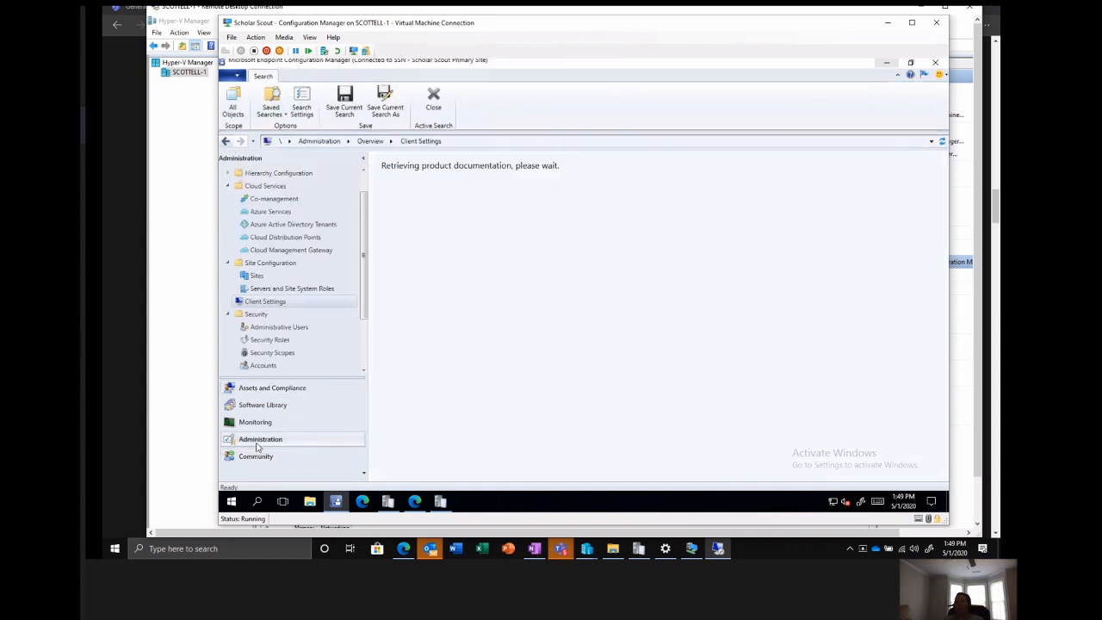
click(229, 185)
click(229, 174)
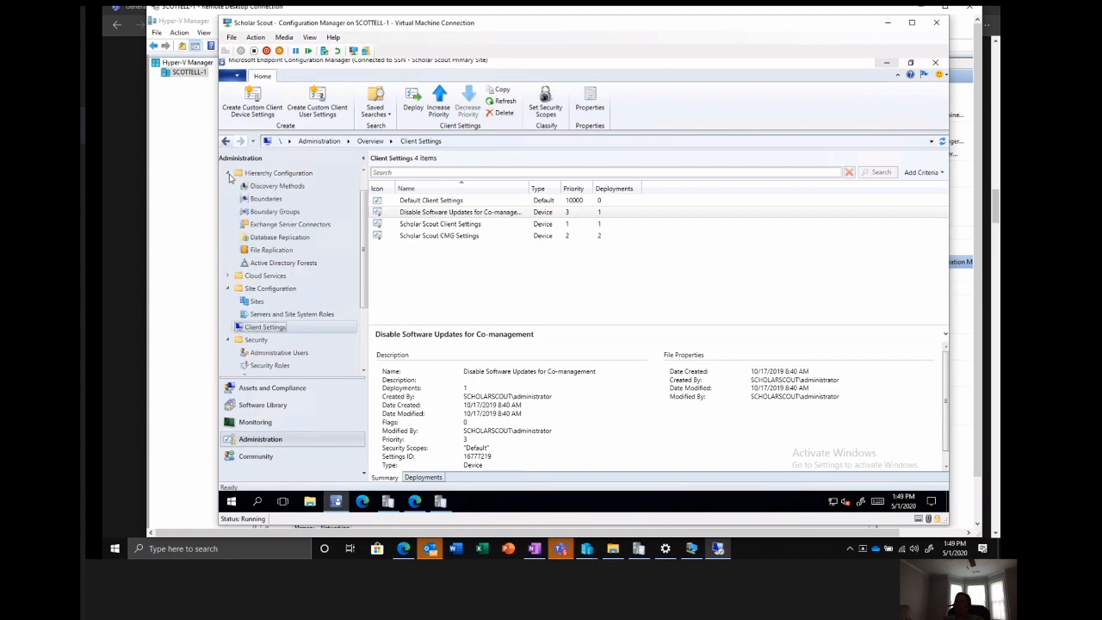
click(264, 200)
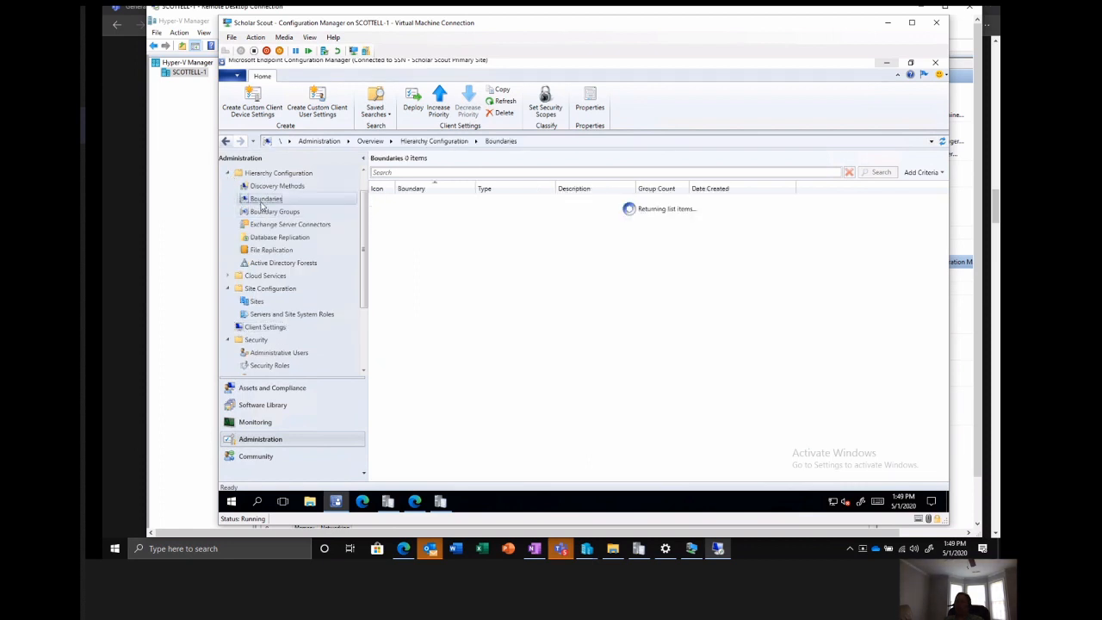
click(382, 202)
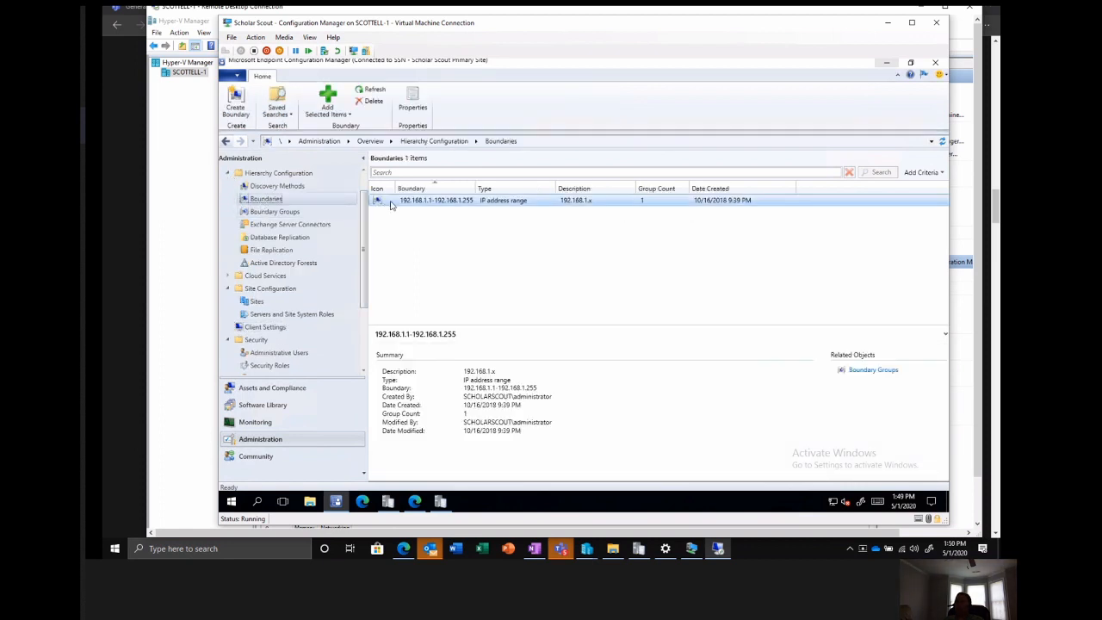
right_click(381, 201)
click(353, 250)
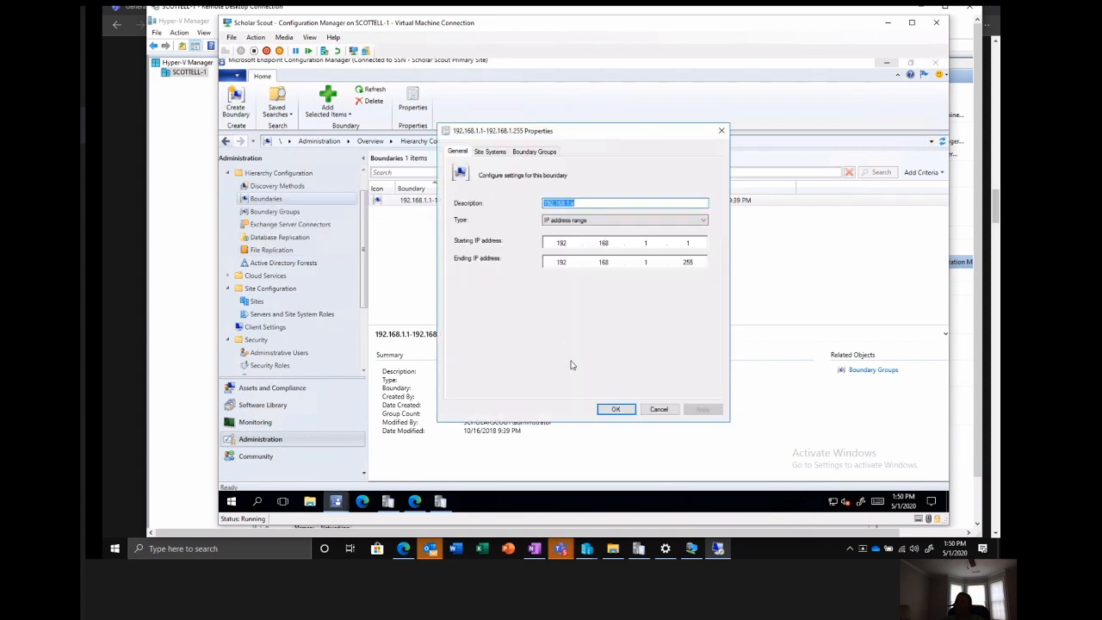
click(659, 409)
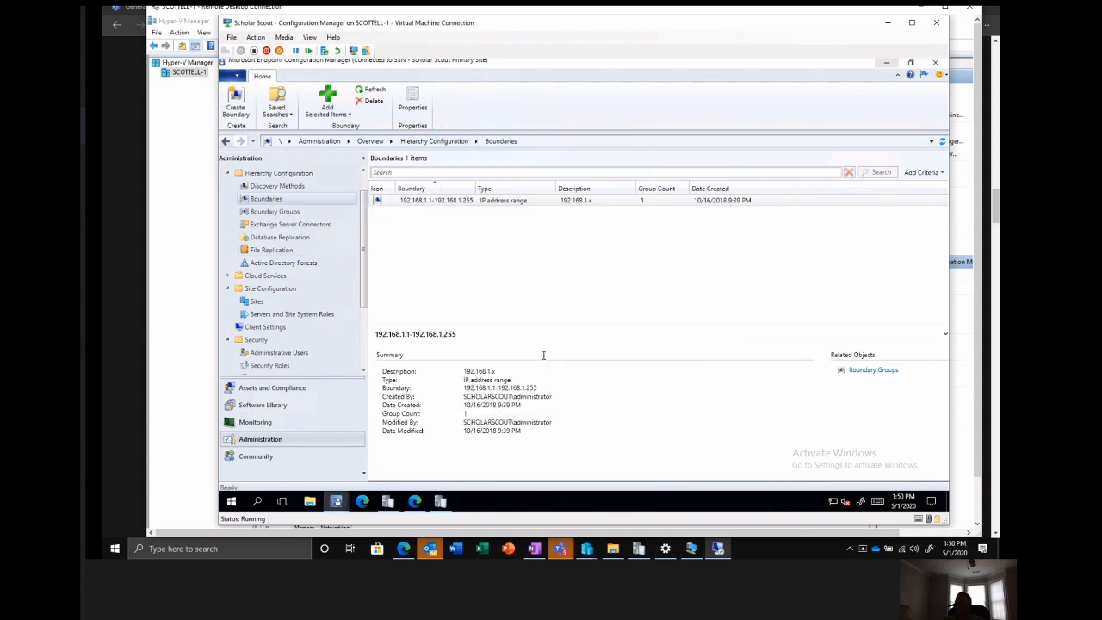
Review boundary group BG1's member boundaries and its peer download and cloud source options, and close its properties without saving.
right_click(302, 214)
click(280, 212)
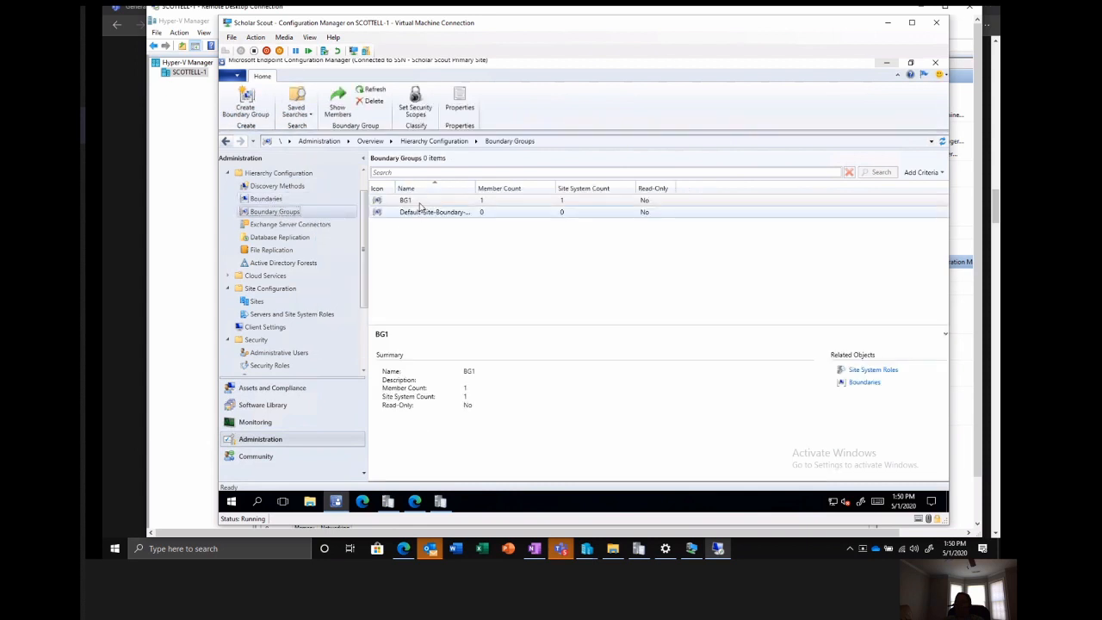
right_click(421, 207)
click(363, 275)
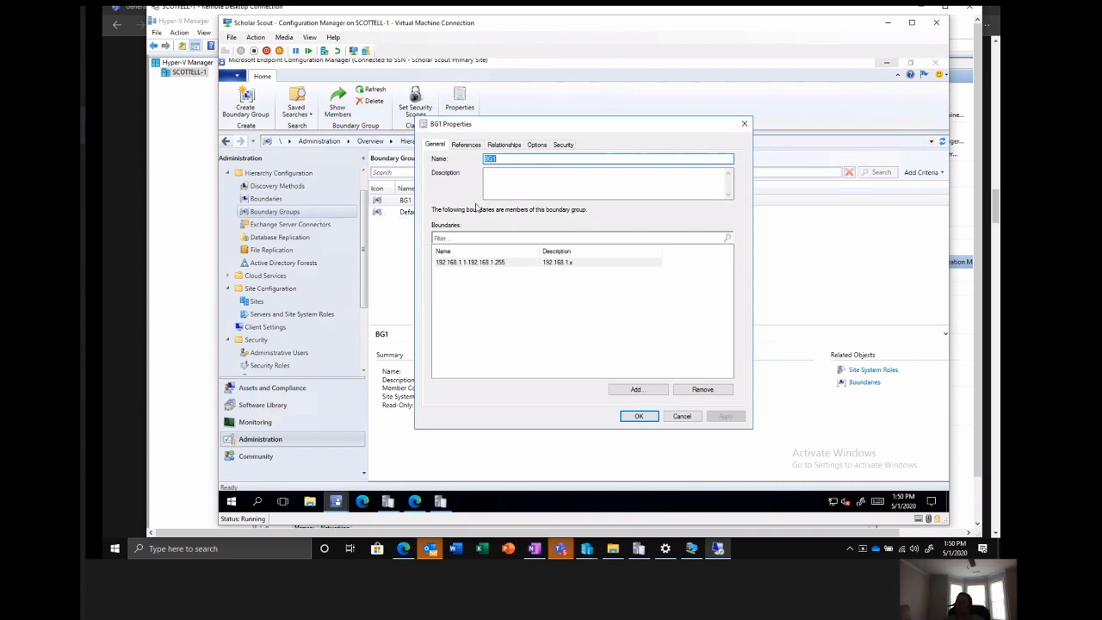
click(533, 145)
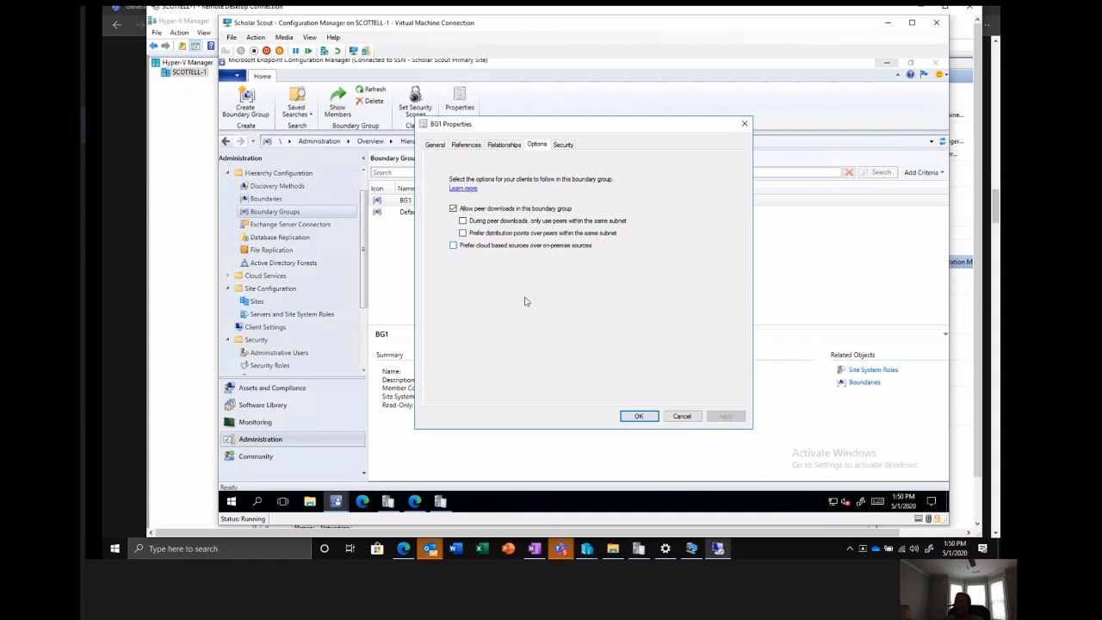
click(681, 416)
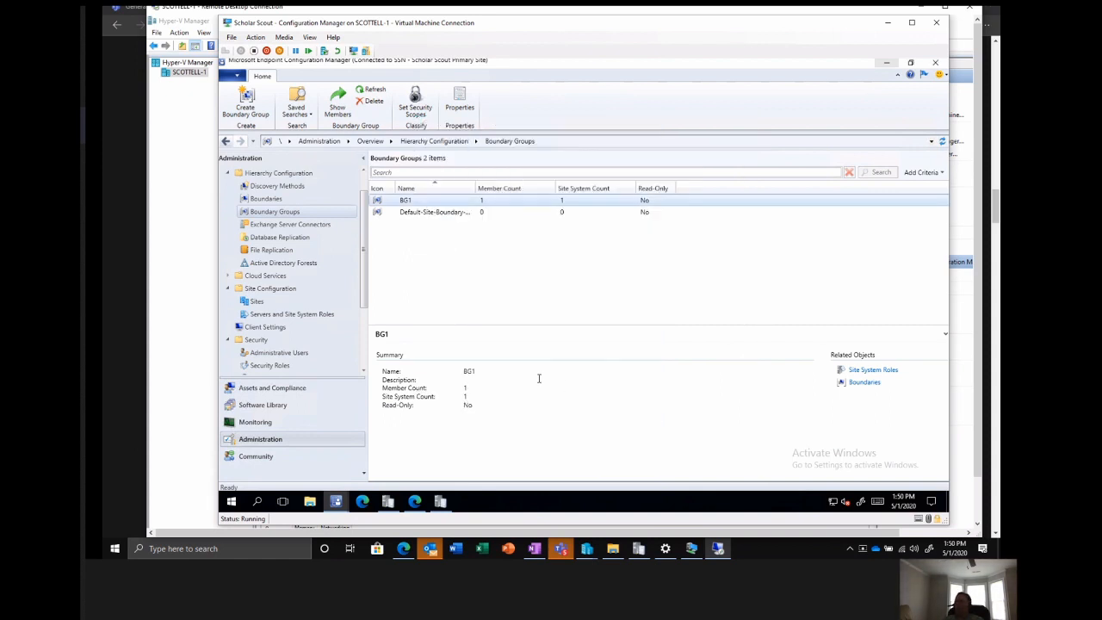